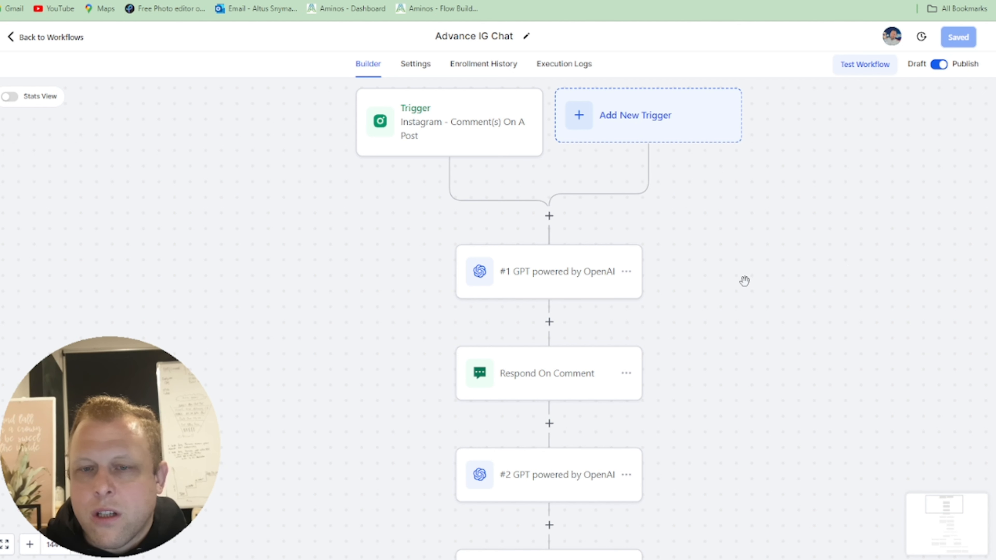
Examine the Advance IG Chat workflow from the Instagram comment trigger through the GPT and Respond On Comment actions to the Instagram Interactive Messenger.
left_click_drag(728, 266, 752, 311)
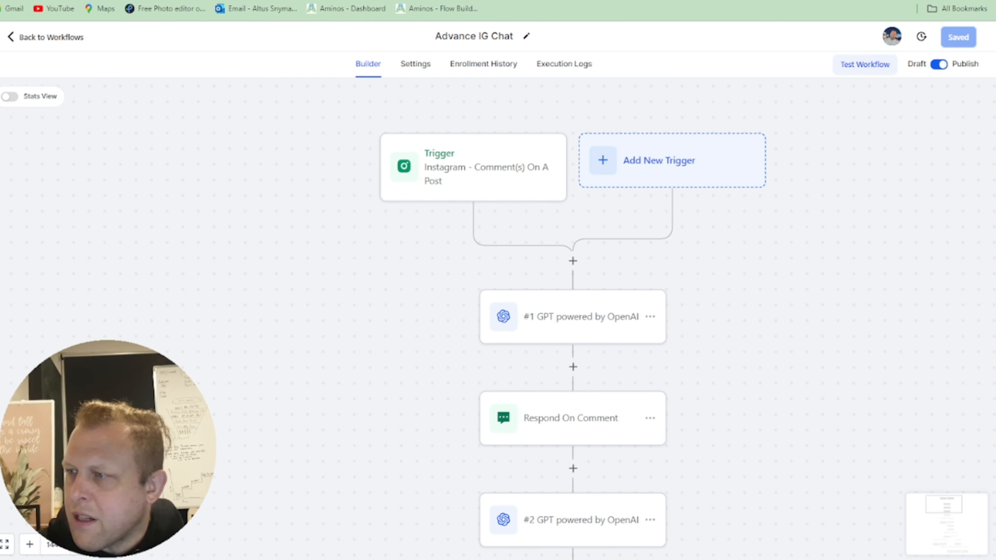
left_click(28, 552)
left_click(29, 552)
left_click_drag(218, 300, 121, 407)
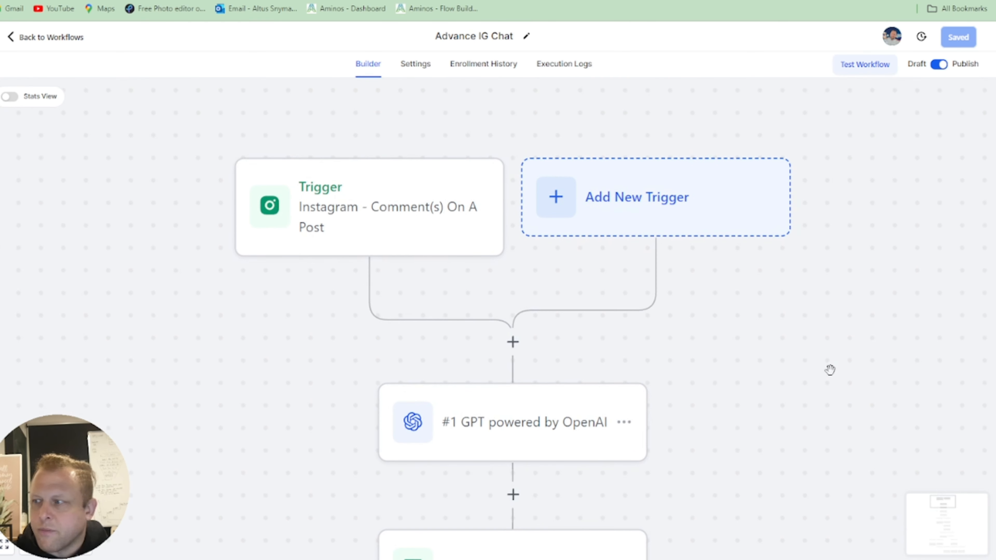
left_click_drag(874, 341, 843, 330)
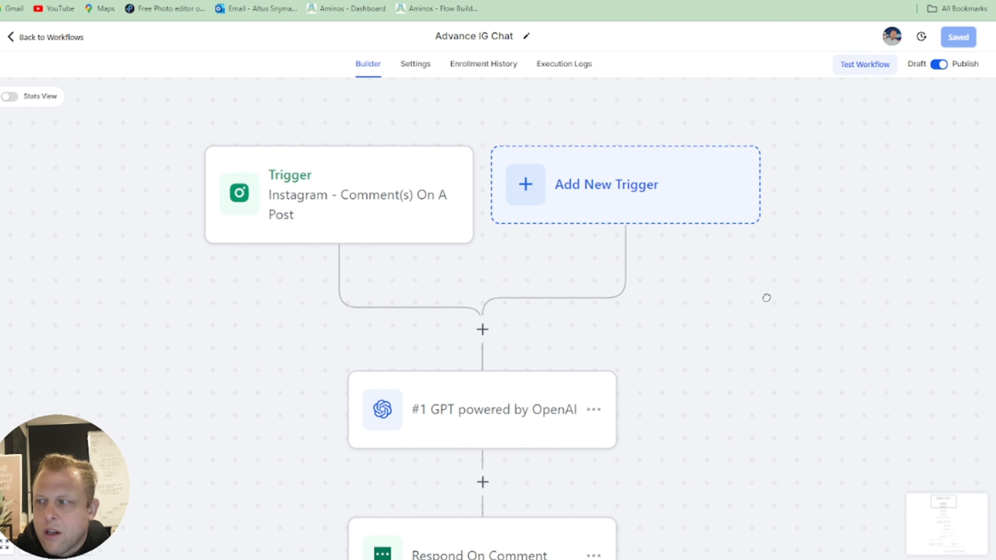
left_click_drag(766, 296, 782, 328)
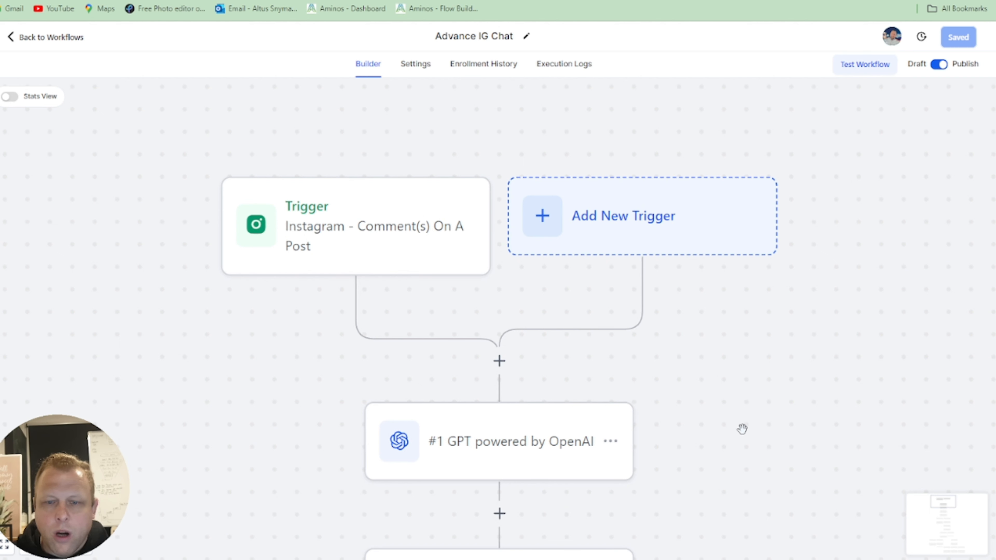
left_click_drag(742, 427, 769, 212)
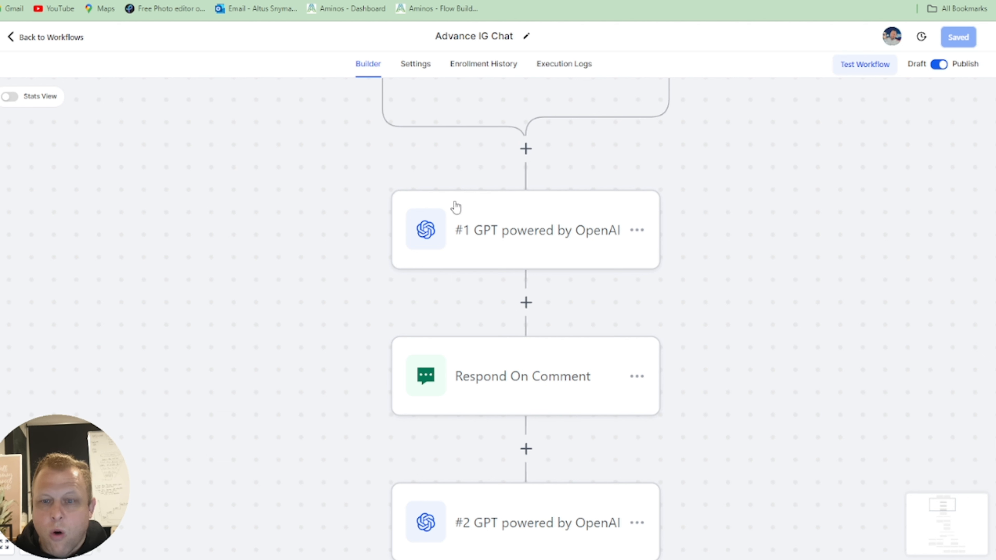
left_click_drag(795, 388, 761, 226)
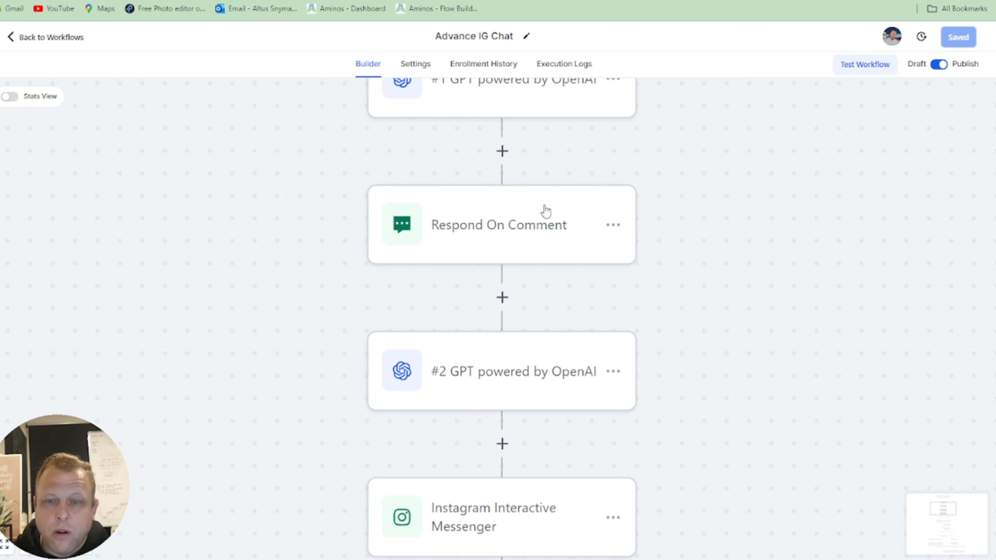
left_click_drag(712, 407, 702, 216)
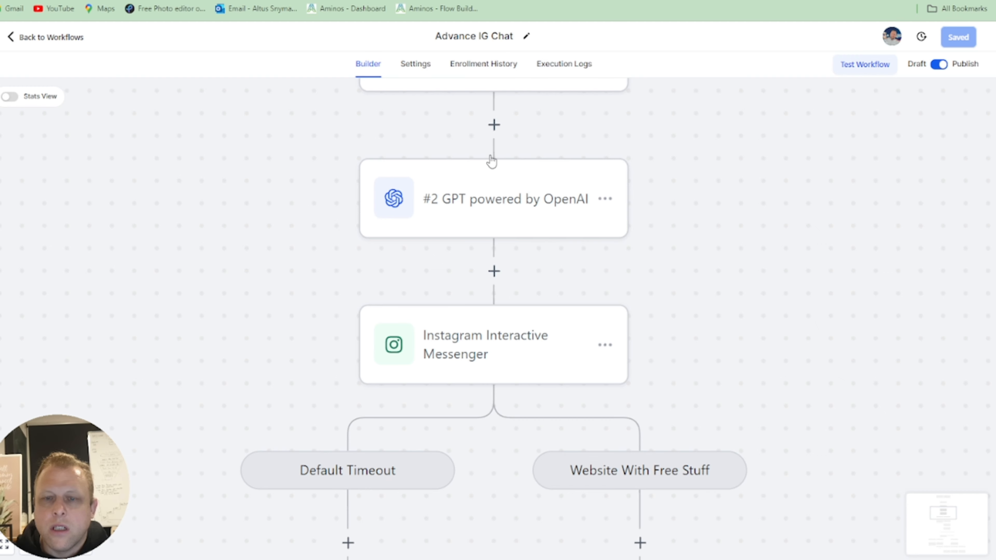
left_click_drag(725, 396, 727, 226)
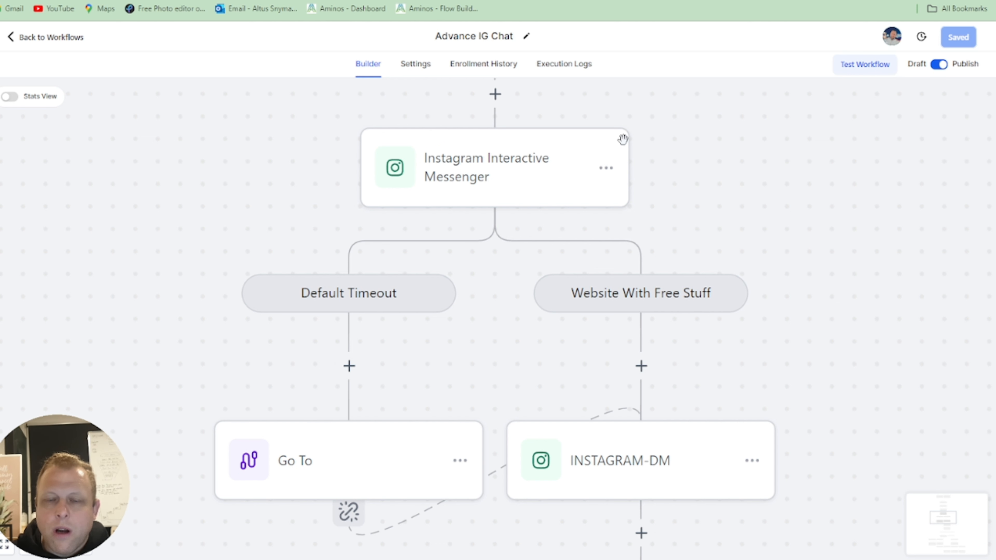
Examine the Website With Free Stuff branch through its Instagram DM, Wait and Condition actions to the reply and None branches.
left_click_drag(910, 422, 778, 162)
left_click_drag(840, 323, 795, 274)
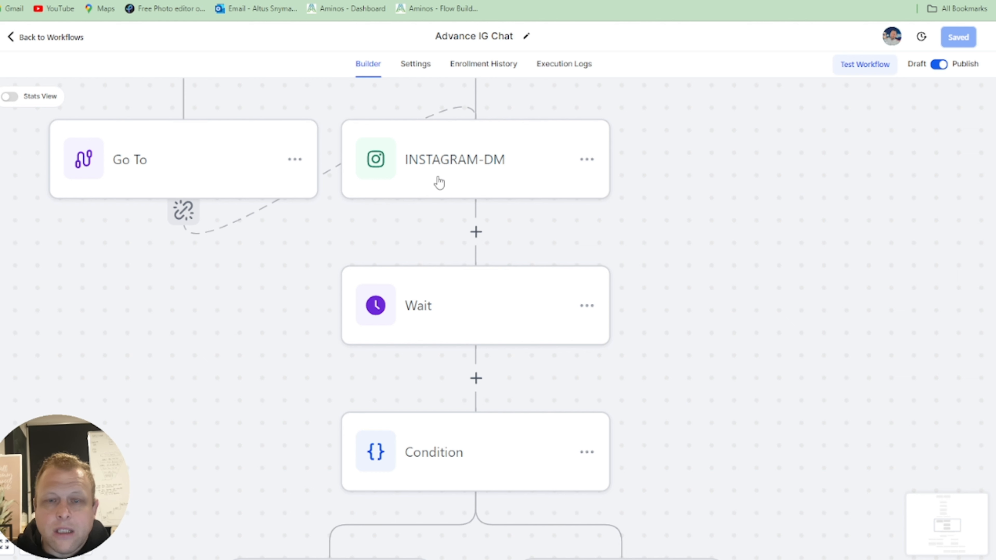
scroll(539, 189, "up", 1)
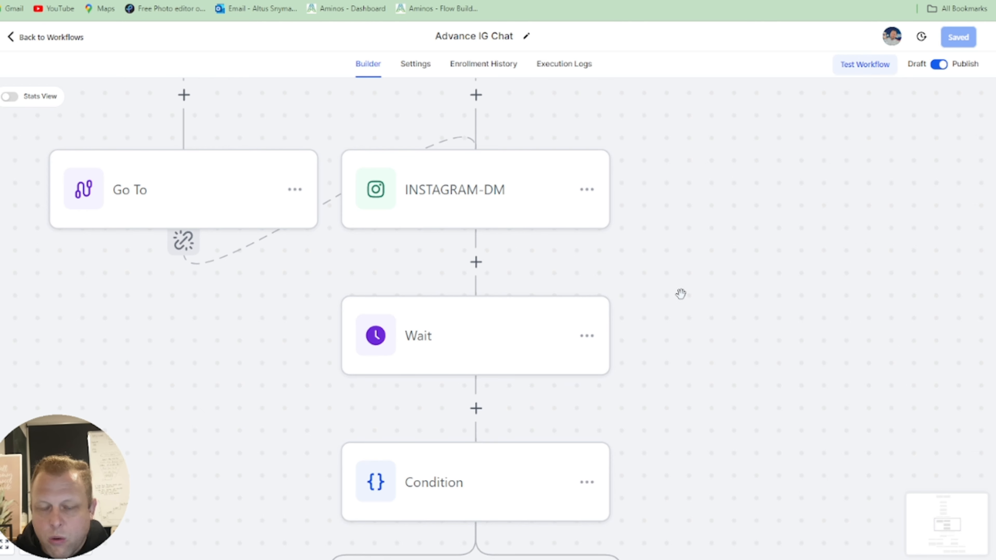
scroll(721, 392, "down", 5)
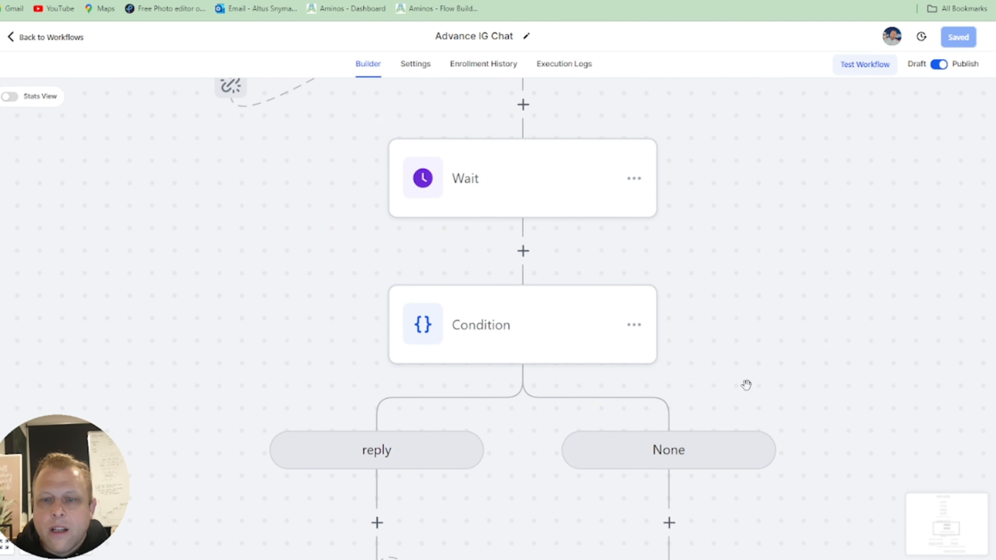
left_click_drag(746, 385, 726, 233)
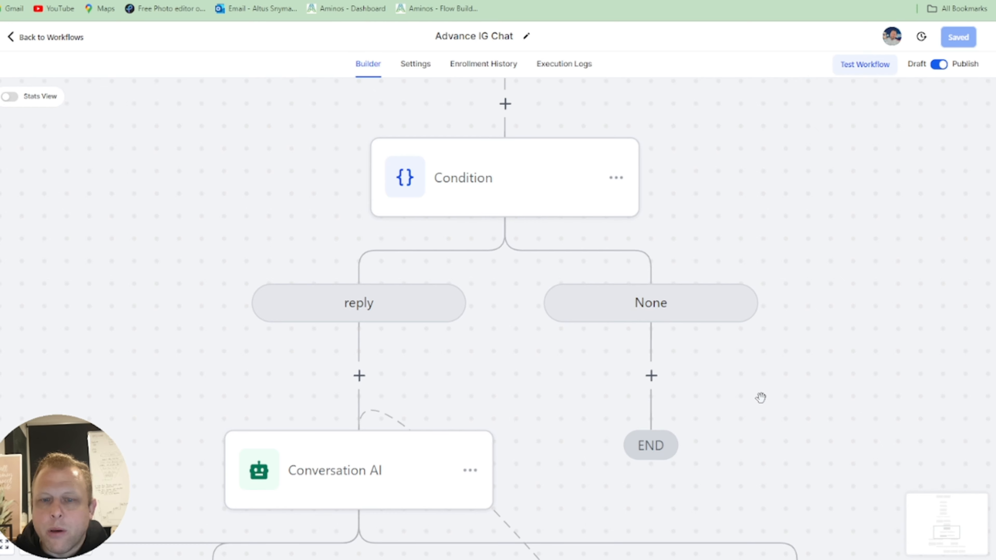
left_click_drag(754, 451, 850, 241)
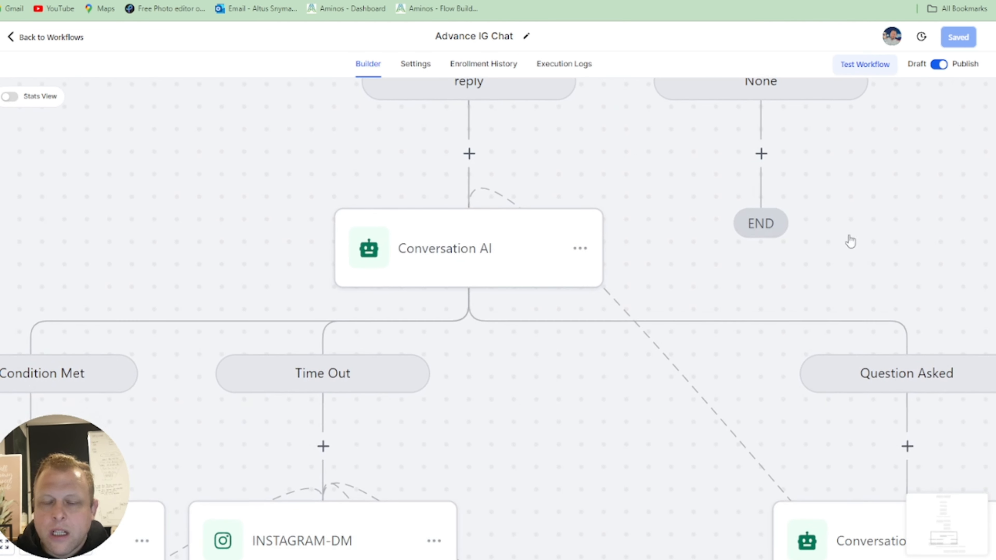
Examine the Conversation AI action's branches, including the Question Asked path with its second Conversation AI and Go To actions.
left_click_drag(542, 458, 571, 414)
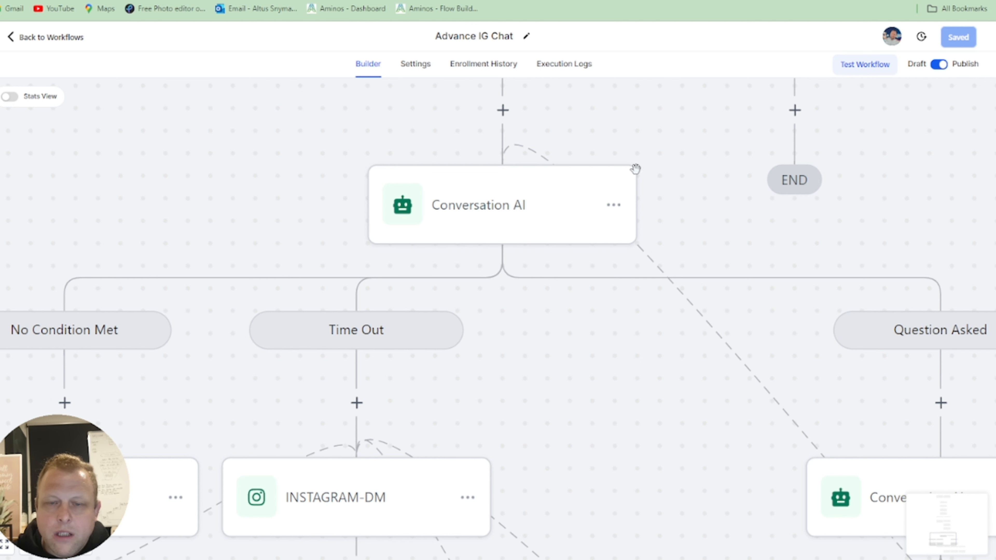
left_click_drag(764, 356, 487, 320)
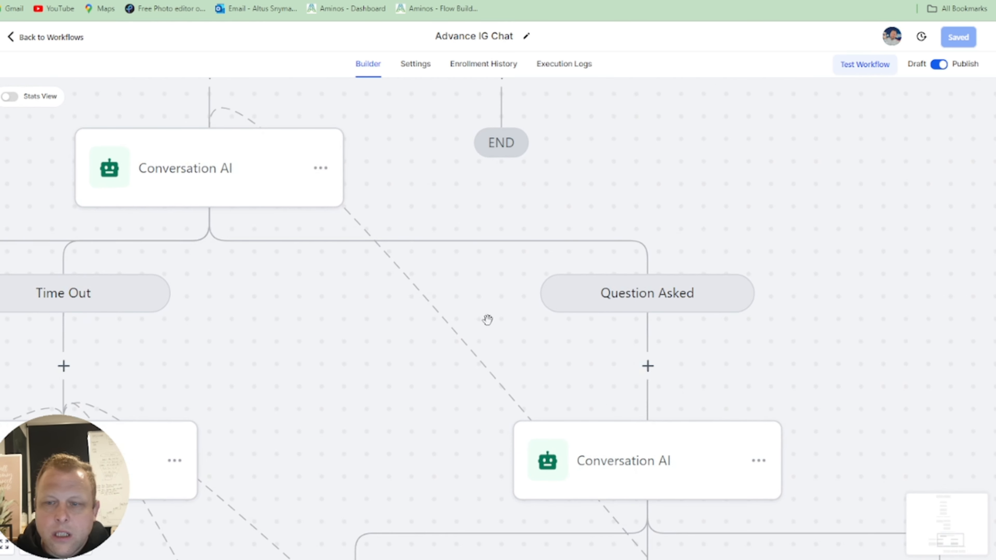
left_click_drag(817, 379, 782, 202)
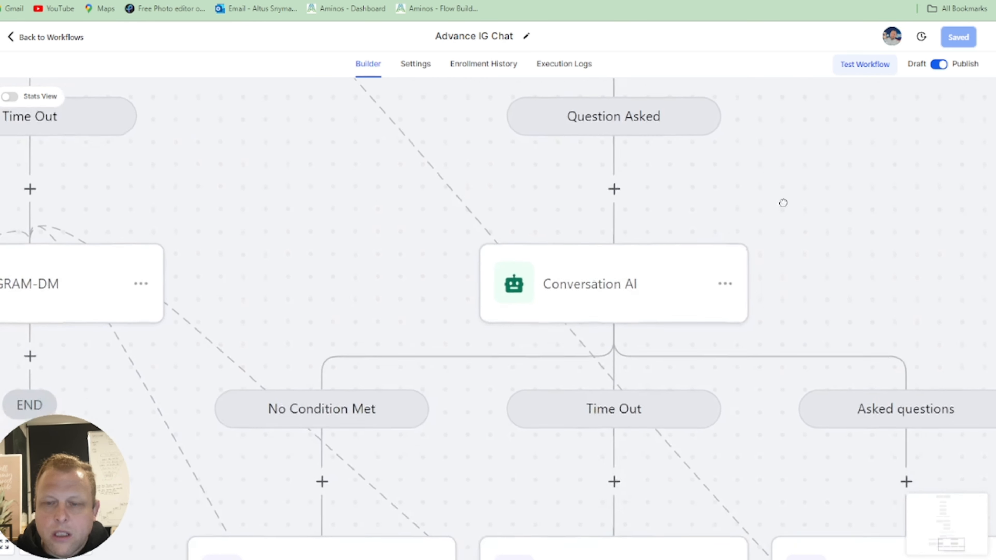
left_click_drag(771, 296, 673, 156)
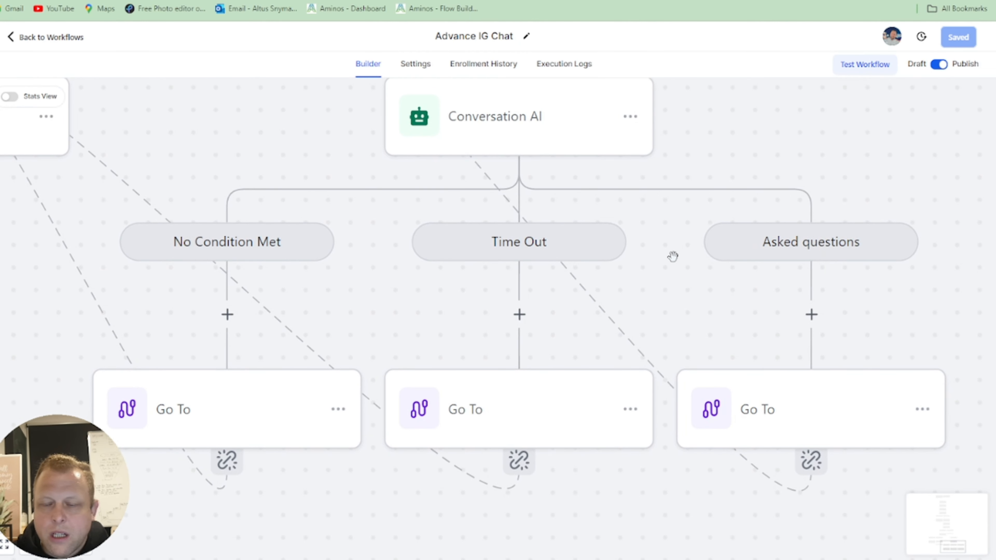
left_click_drag(658, 246, 920, 508)
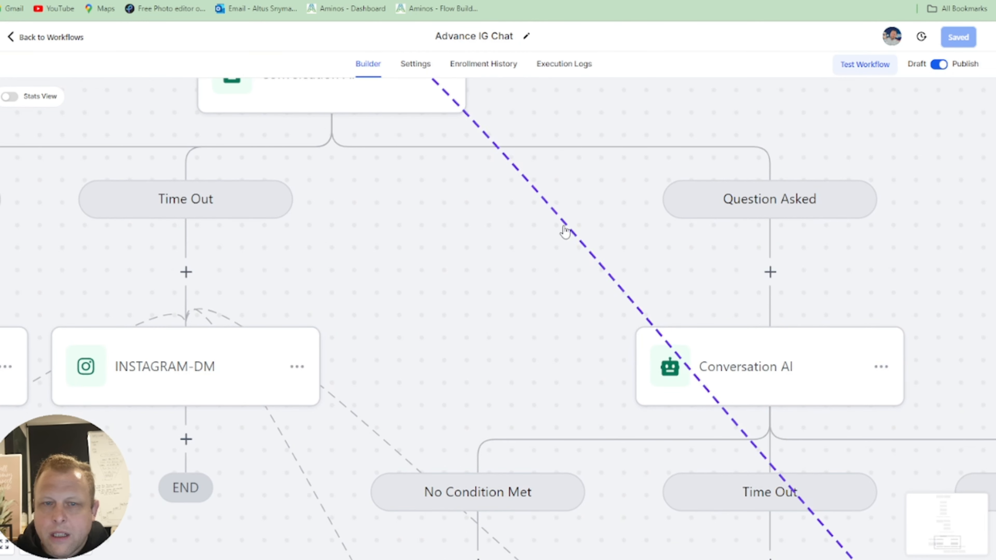
left_click_drag(412, 108, 511, 277)
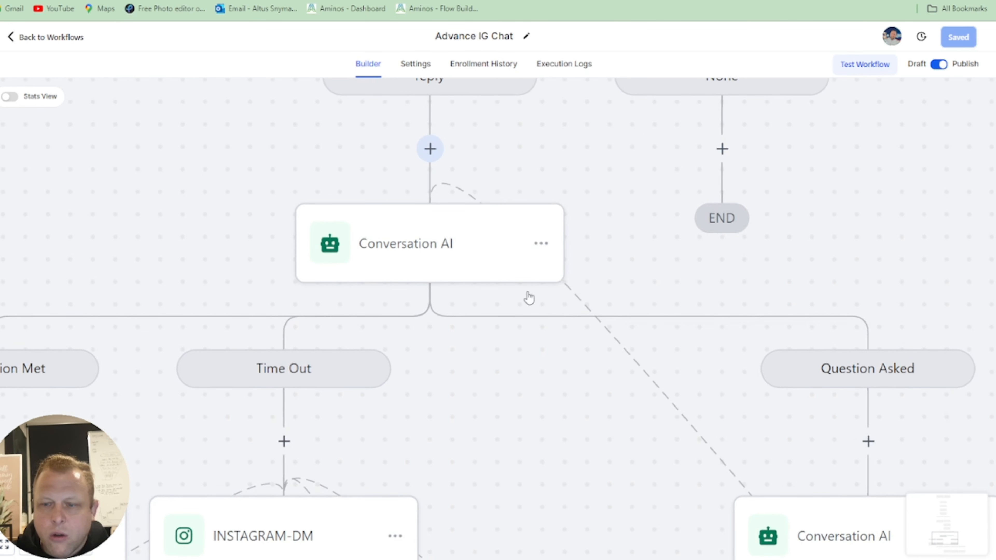
left_click_drag(746, 413, 633, 246)
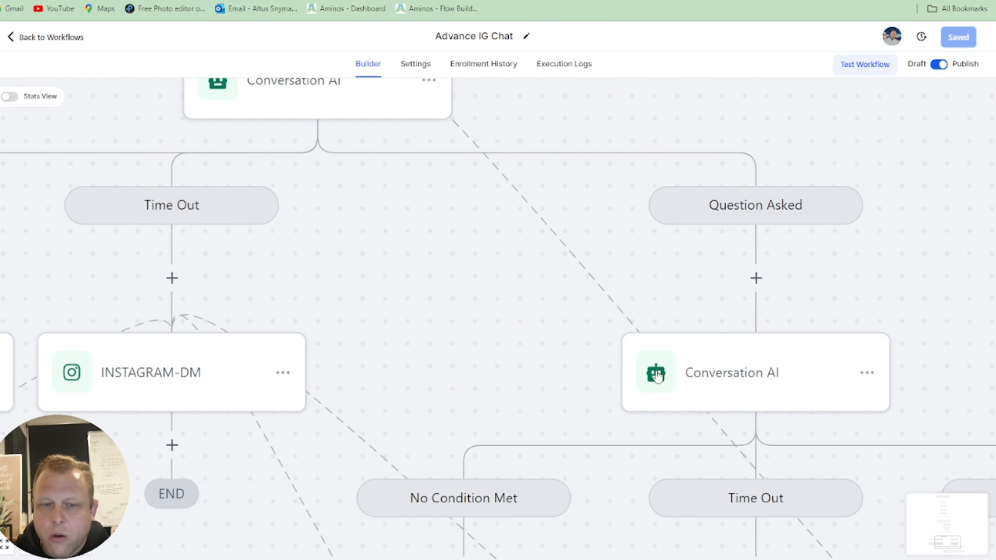
left_click_drag(417, 338, 395, 186)
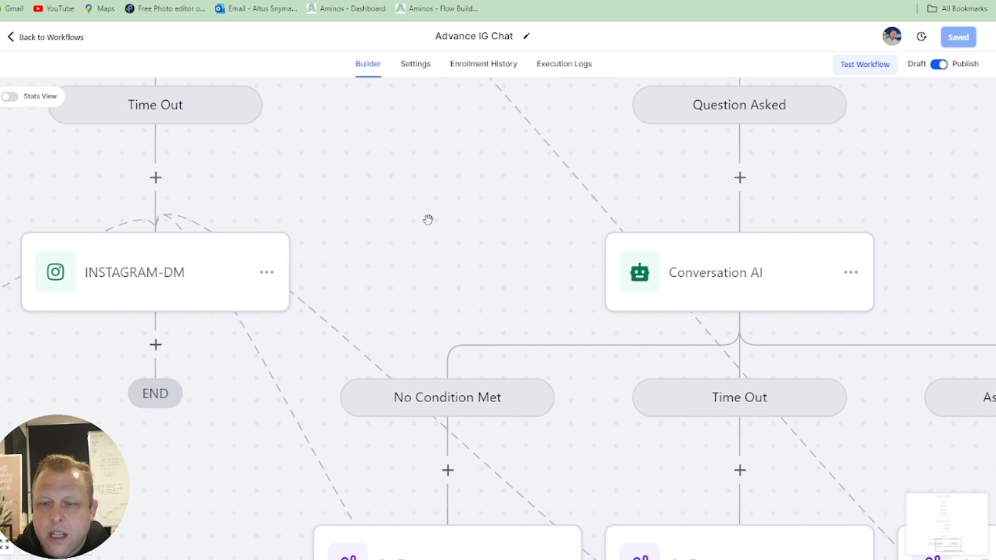
left_click_drag(451, 263, 386, 101)
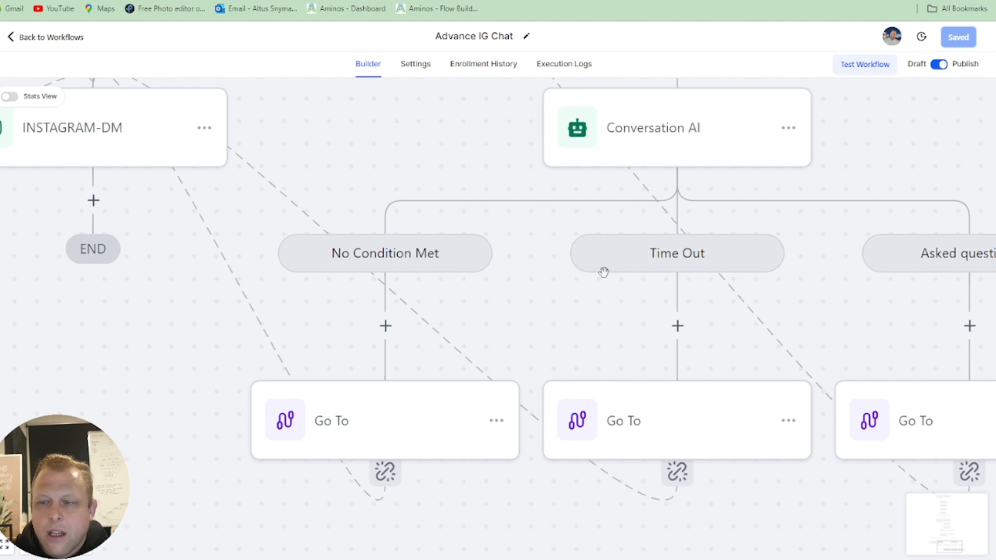
Read the message of the Instagram DM action in the first Conversation AI's Time Out branch, leaving the action unchanged.
left_click_drag(408, 173, 698, 344)
left_click_drag(566, 246, 706, 310)
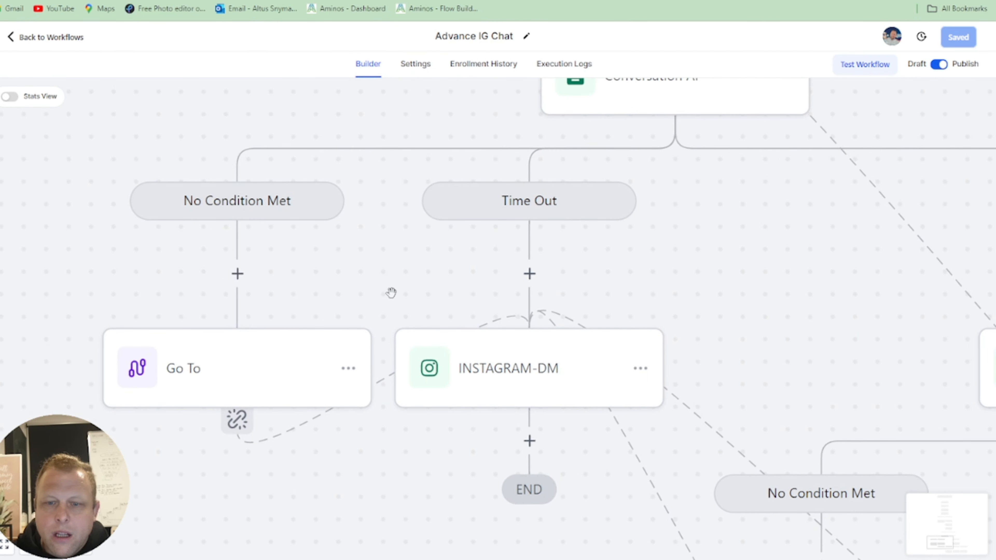
left_click(493, 377)
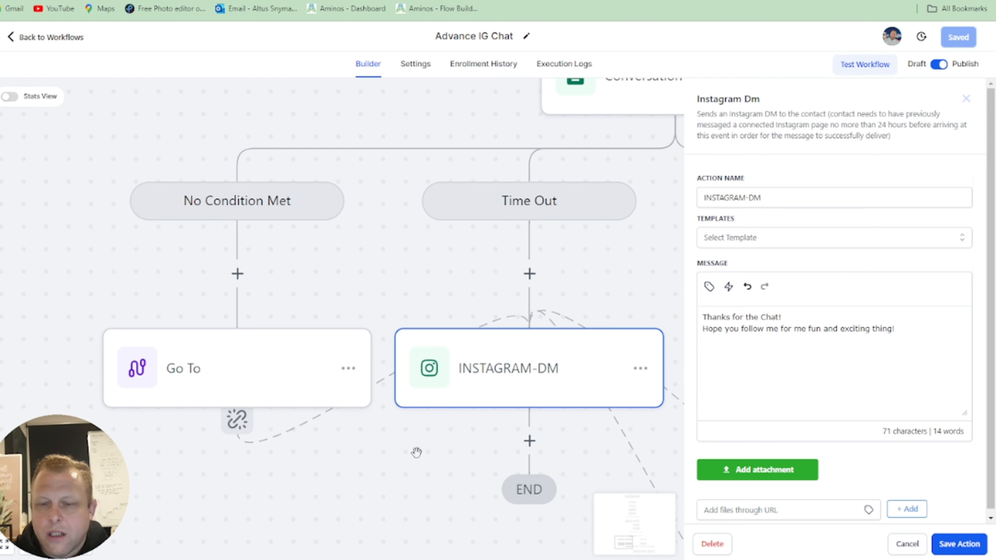
left_click(406, 453)
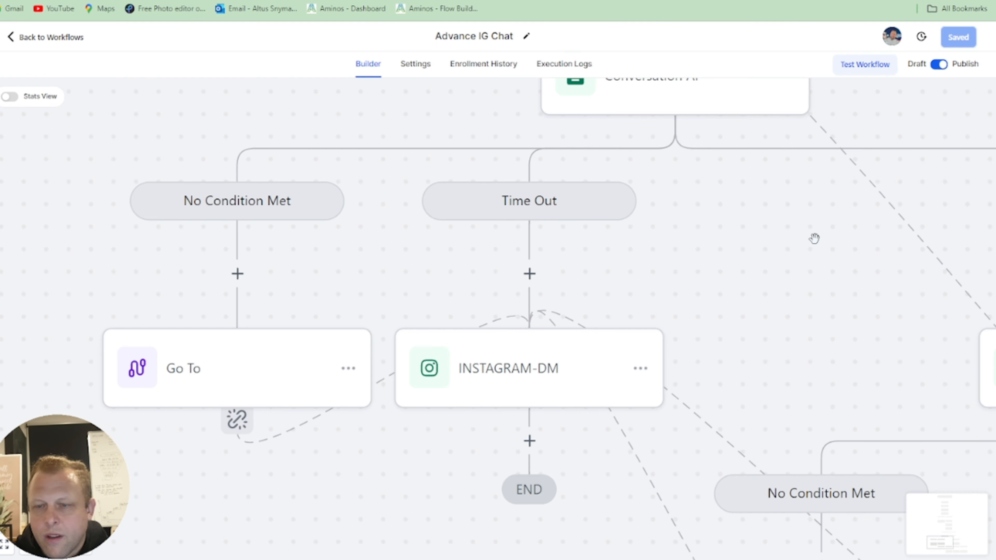
Review the workflow once more from the Instagram comment trigger down to the Conversation AI action under the reply branch.
left_click_drag(814, 238, 649, 252)
left_click_drag(633, 212, 550, 470)
left_click_drag(735, 199, 833, 548)
left_click_drag(840, 247, 886, 534)
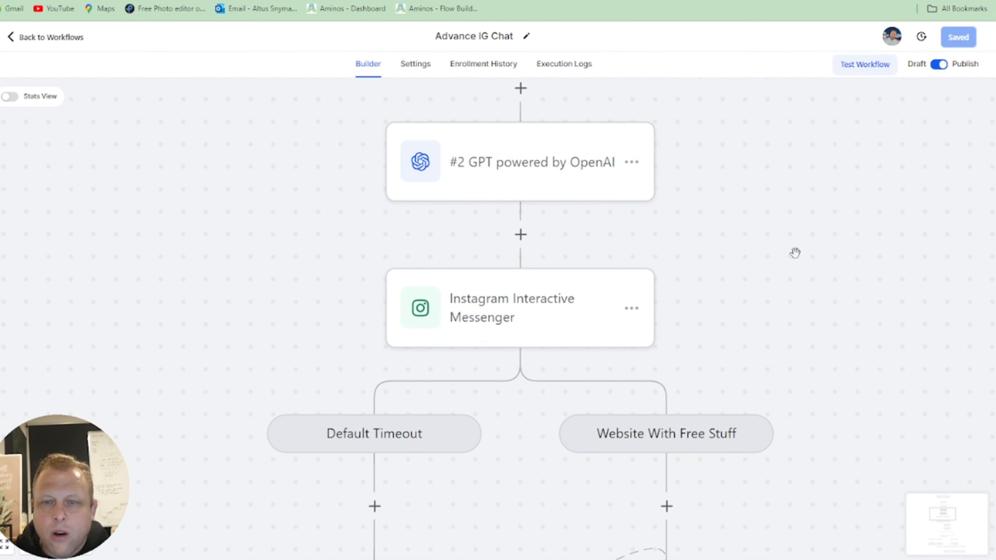
left_click_drag(795, 254, 800, 537)
left_click_drag(826, 224, 757, 553)
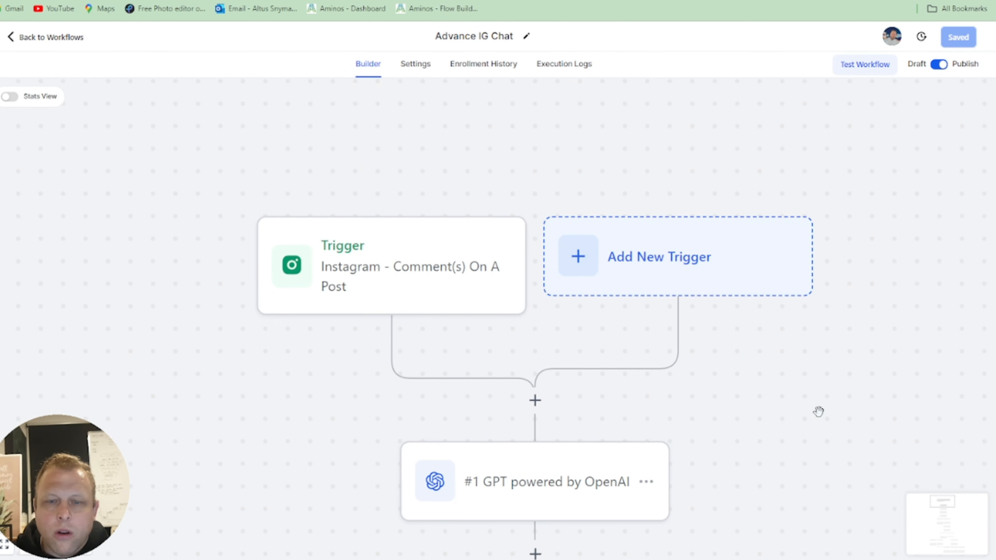
left_click_drag(818, 411, 756, 335)
left_click_drag(818, 398, 795, 212)
left_click_drag(770, 486, 554, 174)
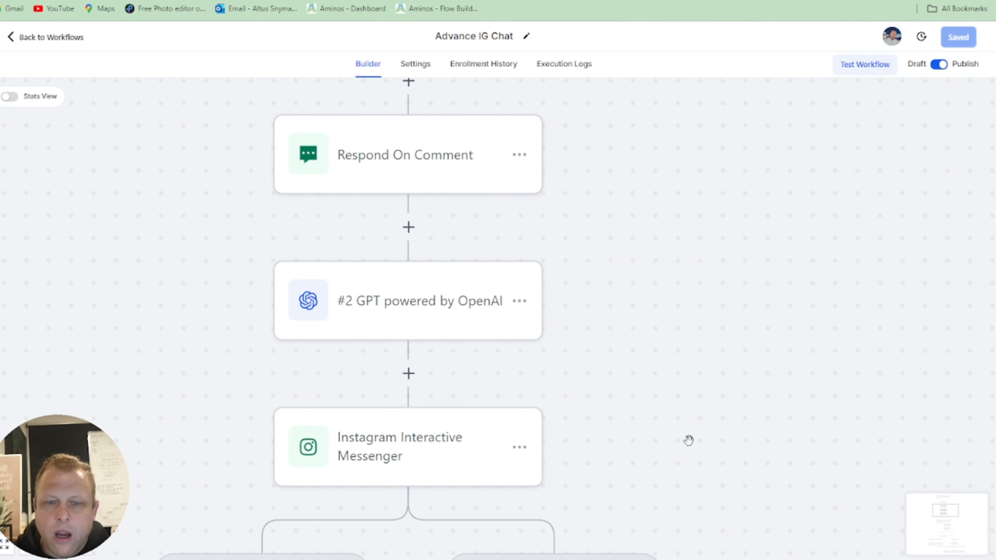
left_click_drag(688, 440, 802, 175)
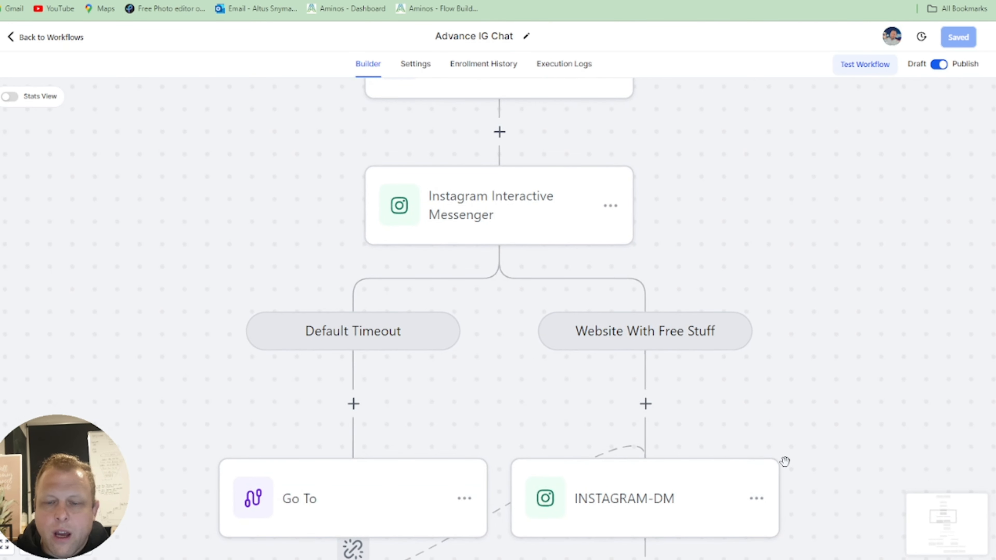
left_click_drag(809, 431, 800, 160)
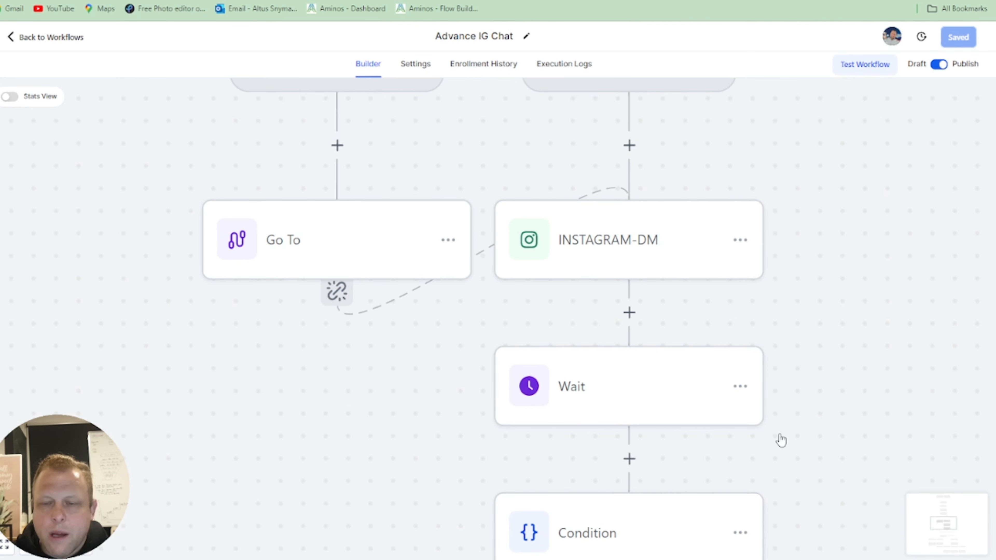
left_click_drag(842, 376, 789, 91)
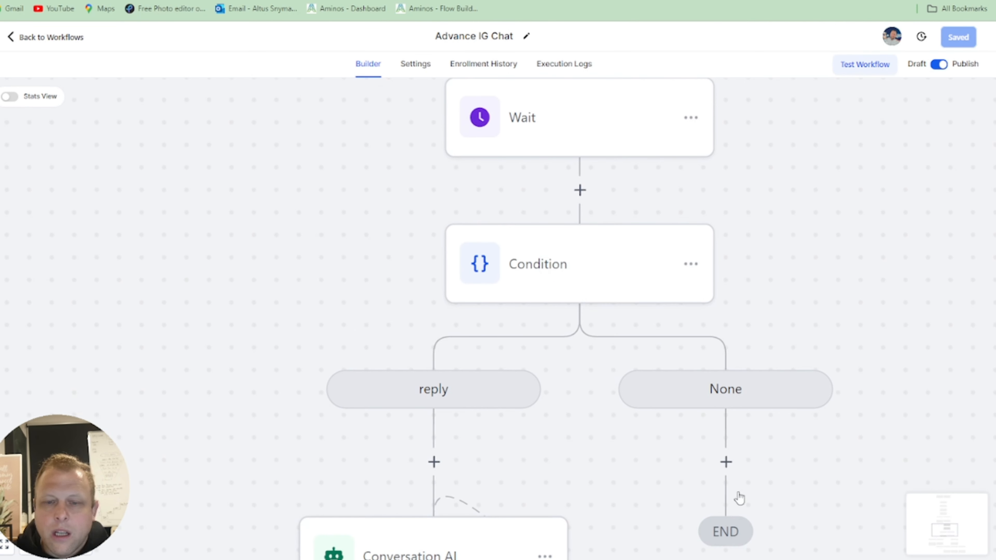
left_click_drag(811, 467, 765, 218)
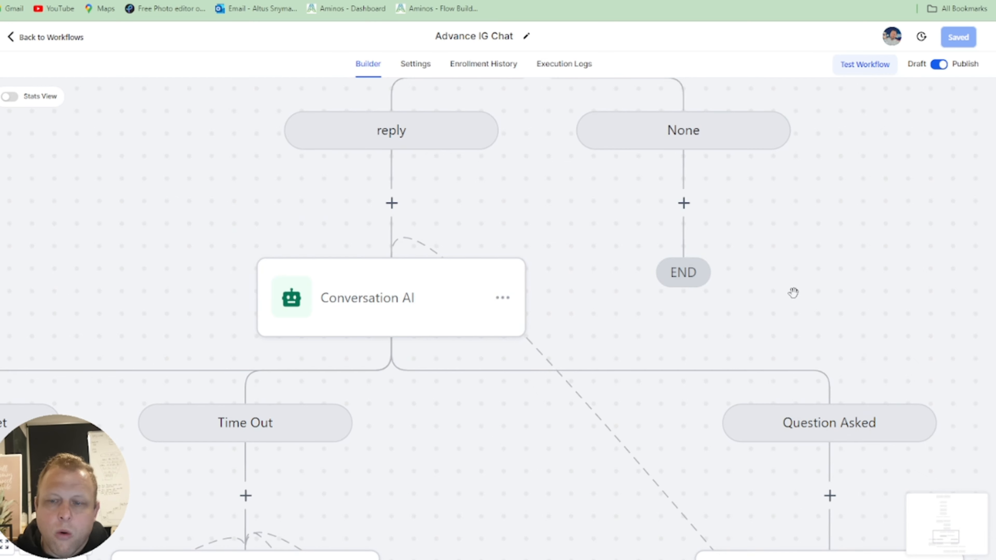
Return to the start of the workflow, showing the Instagram comment trigger and the first GPT action.
left_click_drag(792, 292, 807, 457)
left_click_drag(842, 196, 733, 246)
left_click_drag(700, 196, 851, 340)
left_click_drag(824, 231, 851, 393)
left_click_drag(834, 218, 886, 387)
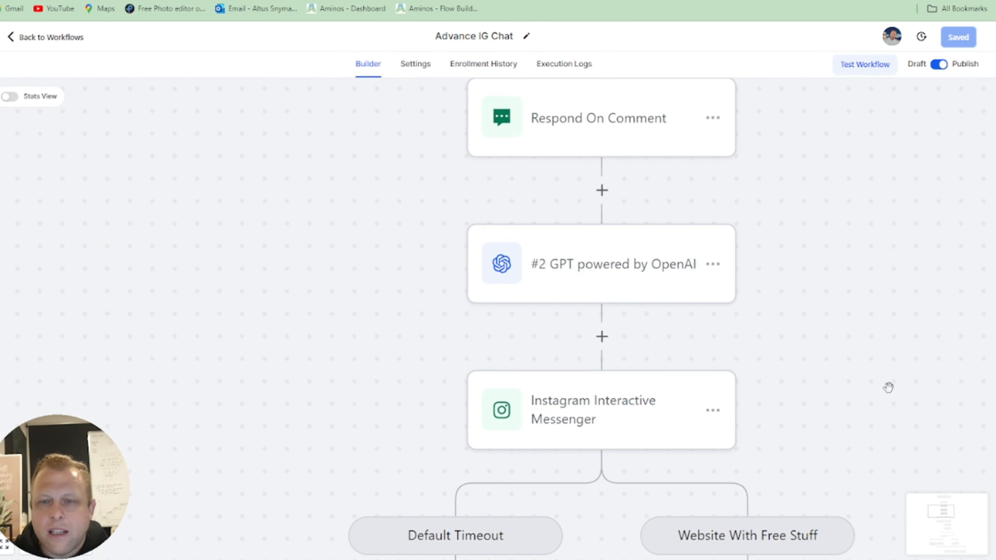
left_click_drag(842, 259, 836, 269)
mouse_move(867, 140)
left_mouse_down()
mouse_move(822, 309)
mouse_move(739, 427)
left_mouse_up()
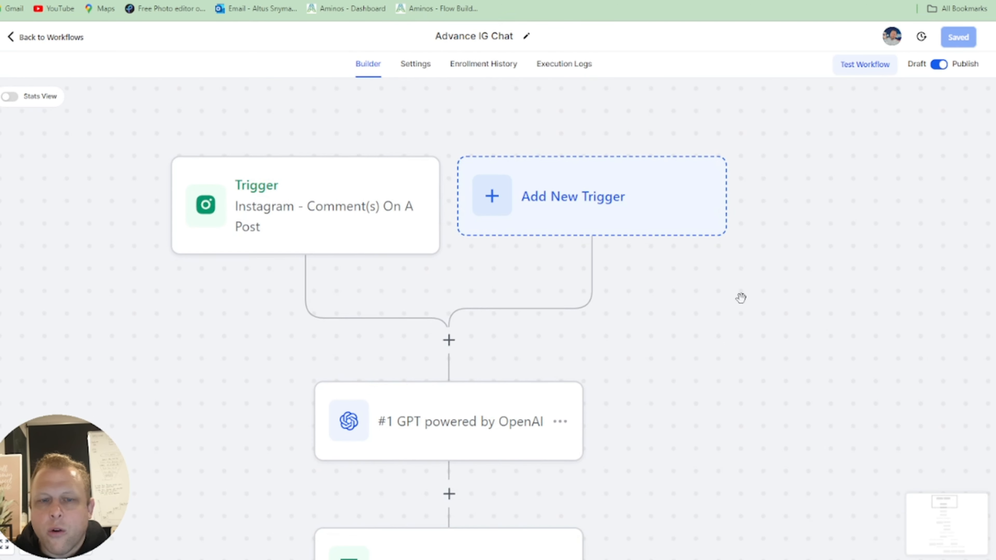
left_click_drag(740, 296, 851, 255)
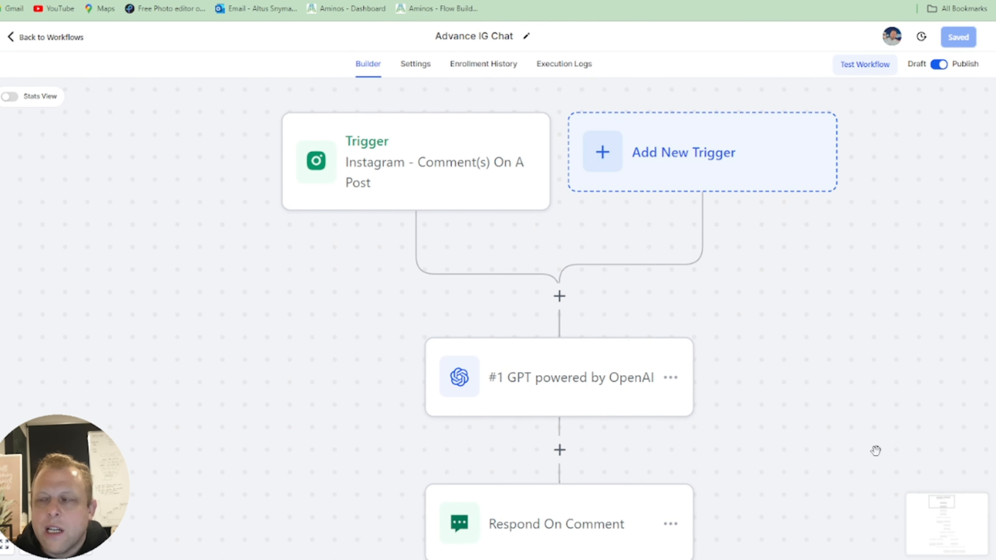
Check the Instagram comment trigger's page, post type and post filters, enlarging the page to 110%, and leave the trigger unchanged.
left_click(415, 176)
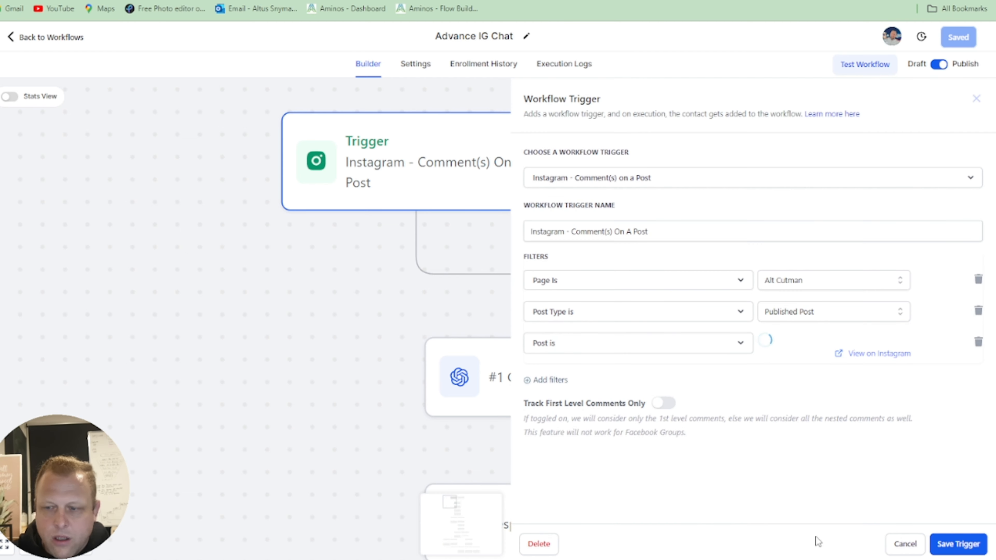
key("ctrl+plus")
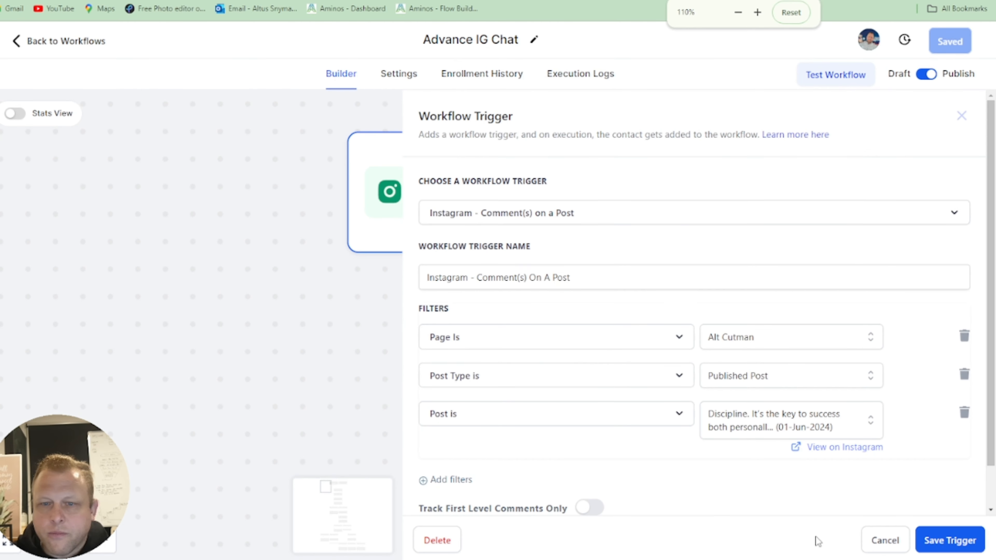
scroll(526, 447, "down", 1)
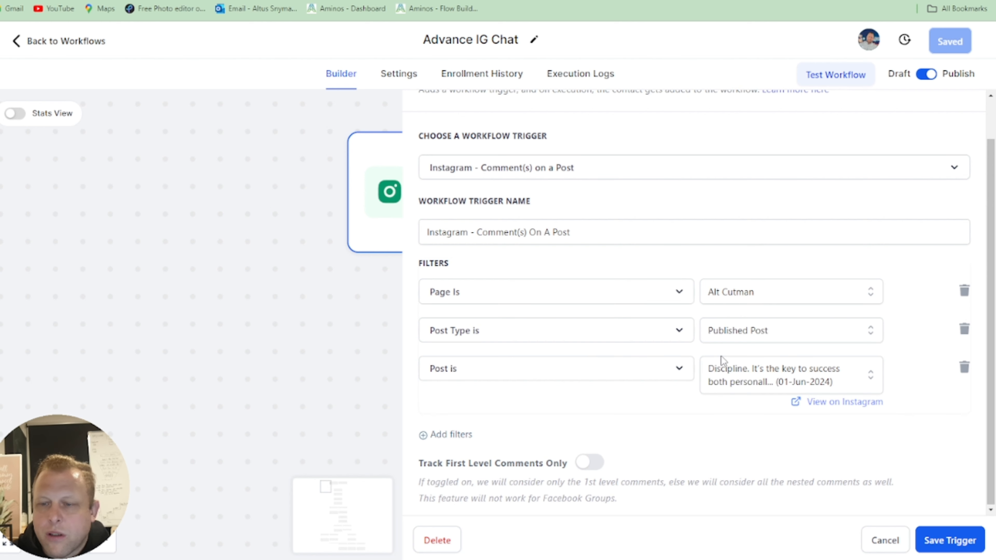
left_click(885, 540)
Open the #1 GPT powered by OpenAI action and read through the video post transcript in its prompt.
left_click_drag(915, 370, 789, 130)
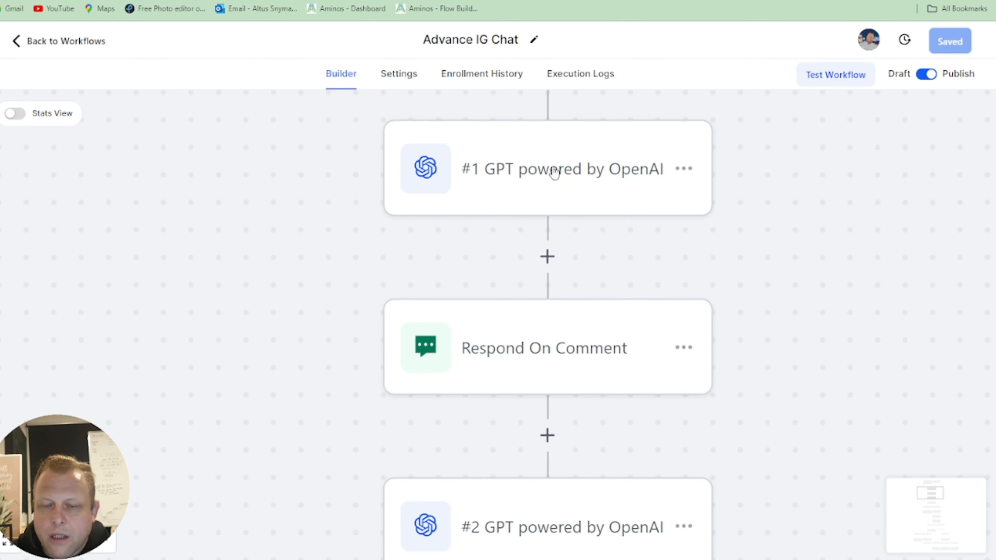
left_click(557, 173)
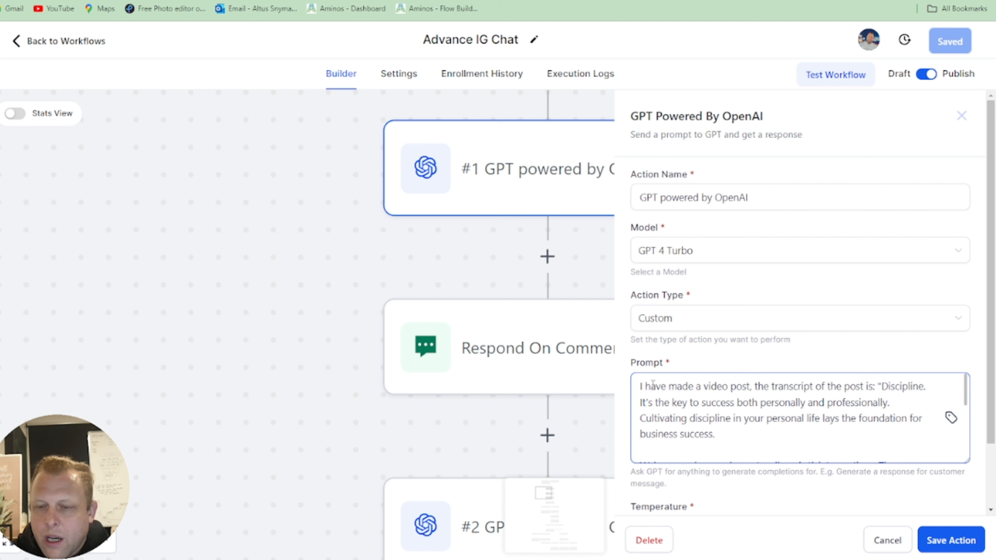
left_click_drag(645, 385, 858, 401)
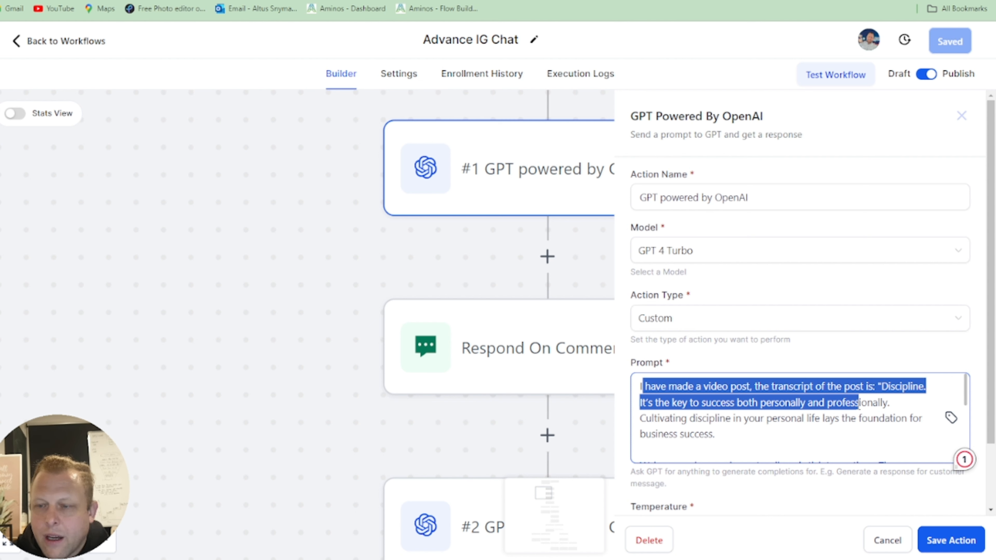
mouse_move(859, 404)
left_mouse_down()
mouse_move(859, 446)
mouse_move(862, 404)
left_mouse_up()
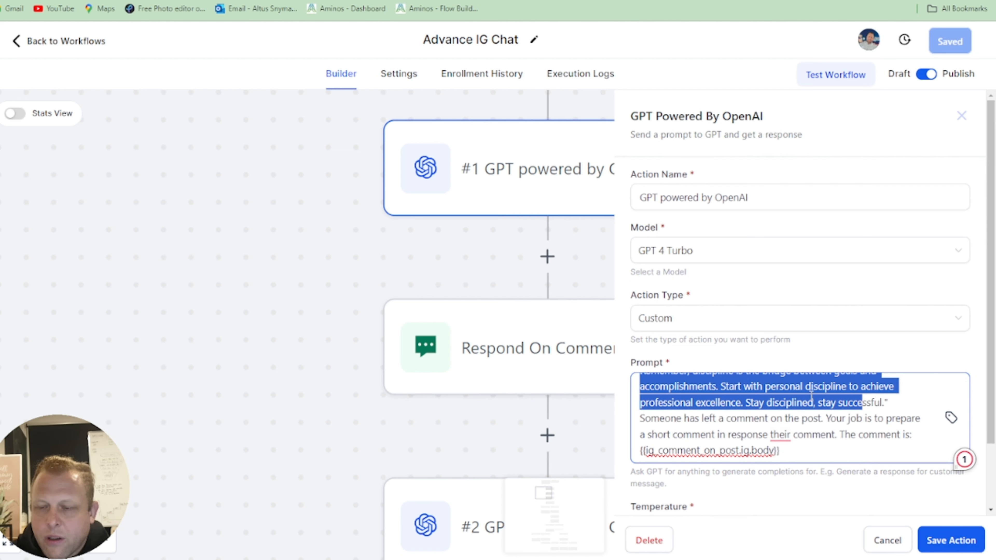
left_click(692, 402)
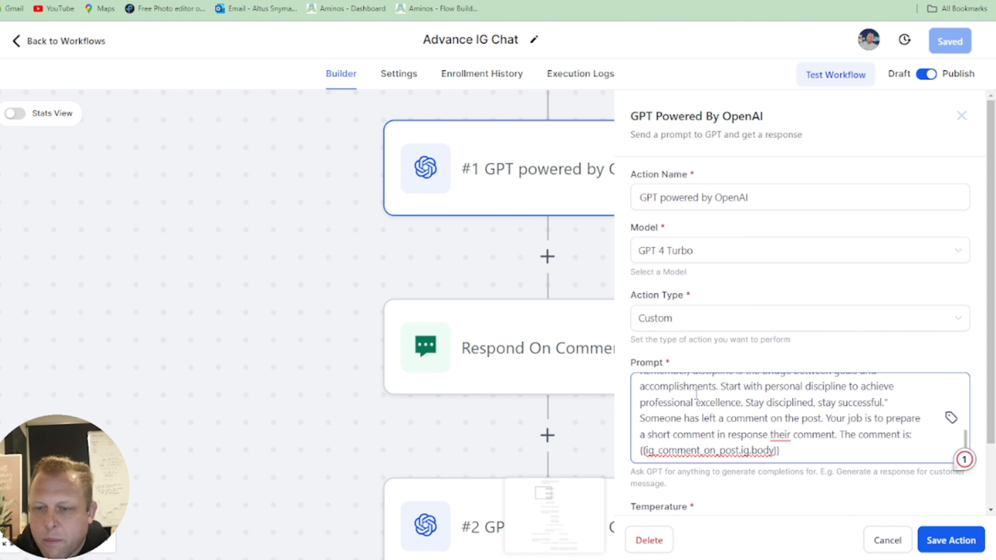
Read the prompt's instruction to prepare a short reply and highlight the {{ig_comment_on_post.ig.body}} comment variable.
left_click_drag(658, 417, 882, 422)
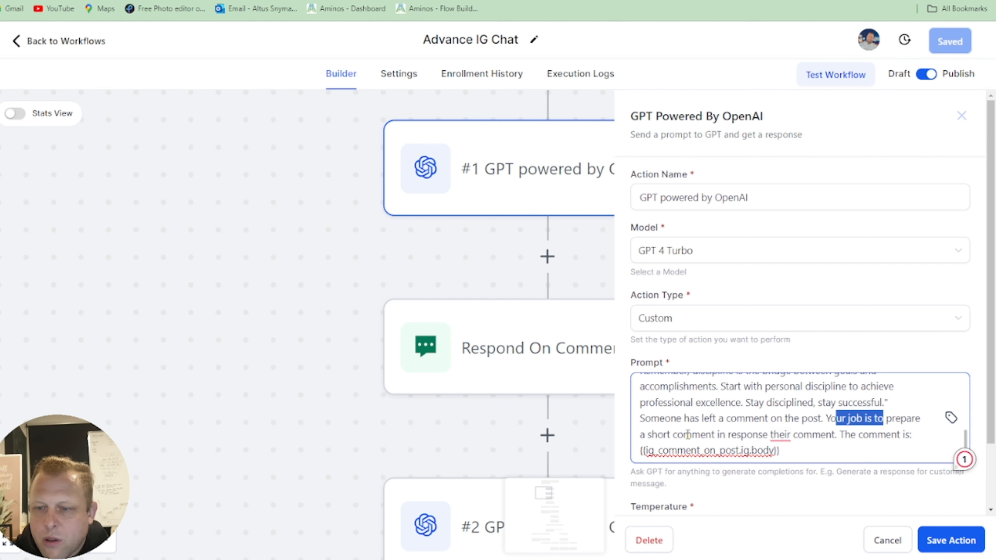
left_click_drag(686, 434, 741, 435)
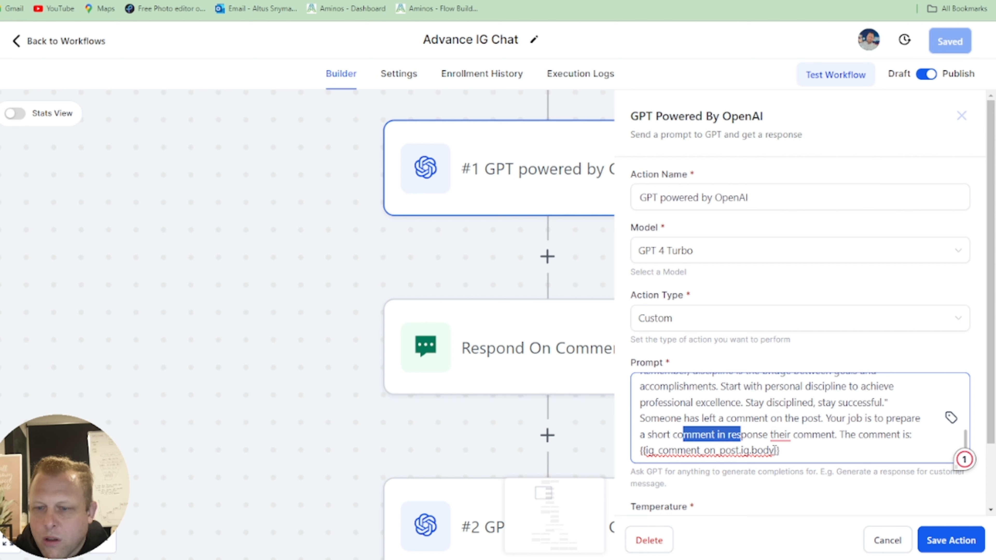
left_click_drag(780, 450, 649, 450)
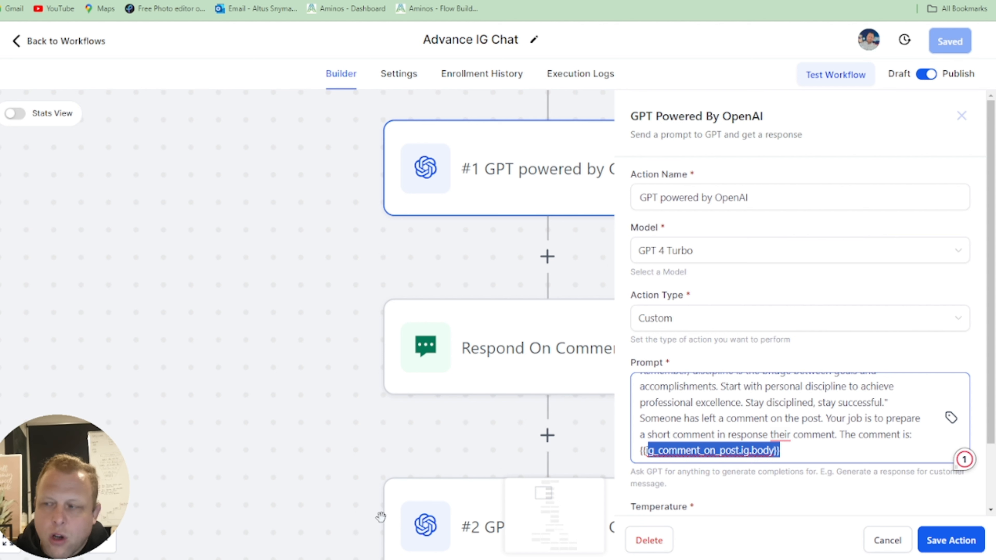
left_click_drag(781, 450, 631, 449)
left_click_drag(780, 450, 629, 448)
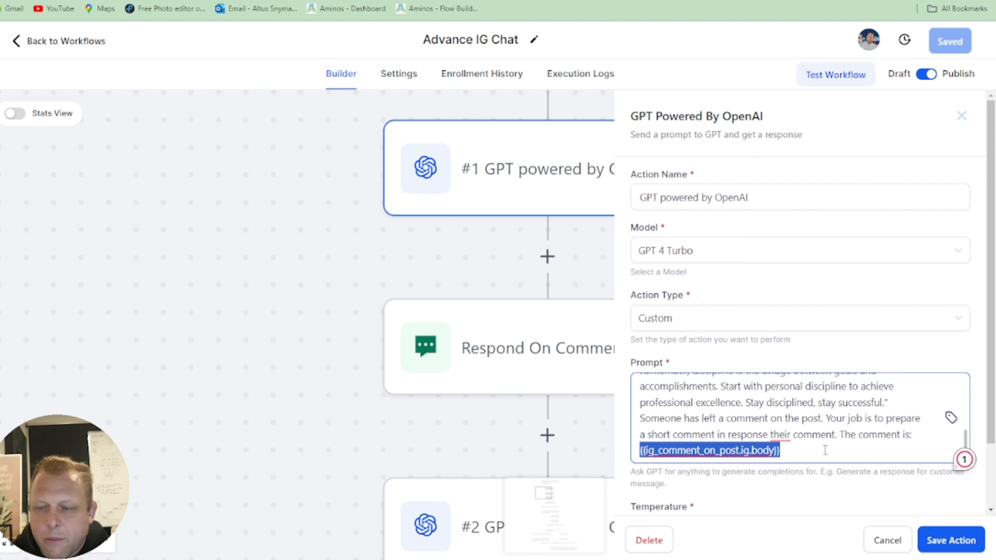
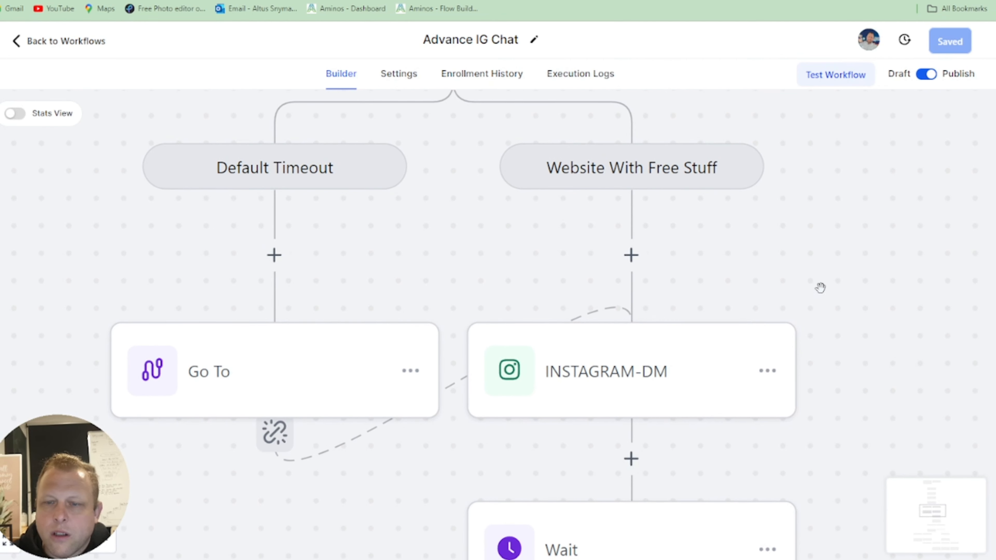
Read the message of the Instagram DM action under the Website With Free Stuff branch, leaving the action unchanged.
scroll(882, 321, "down", 1)
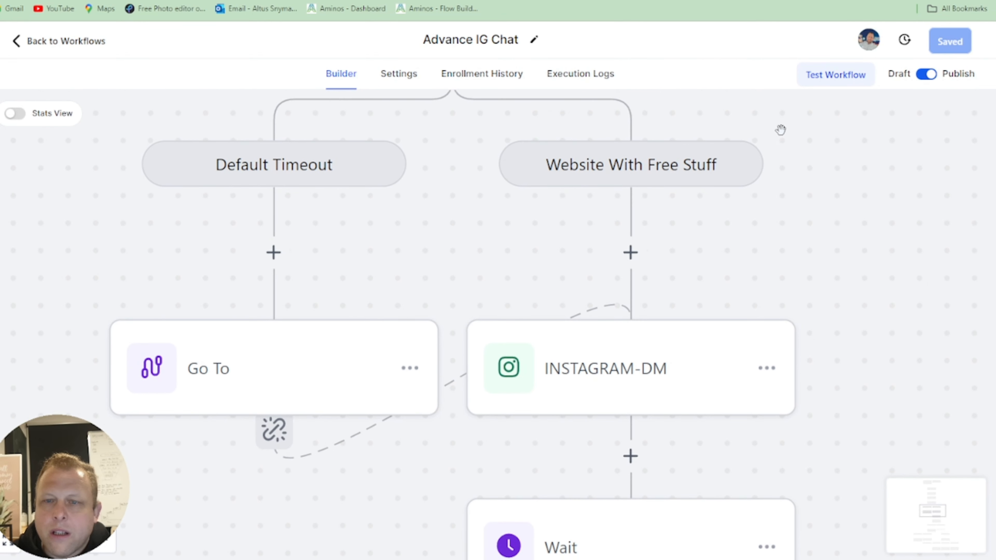
left_click_drag(882, 295, 823, 166)
scroll(573, 265, "down", 1)
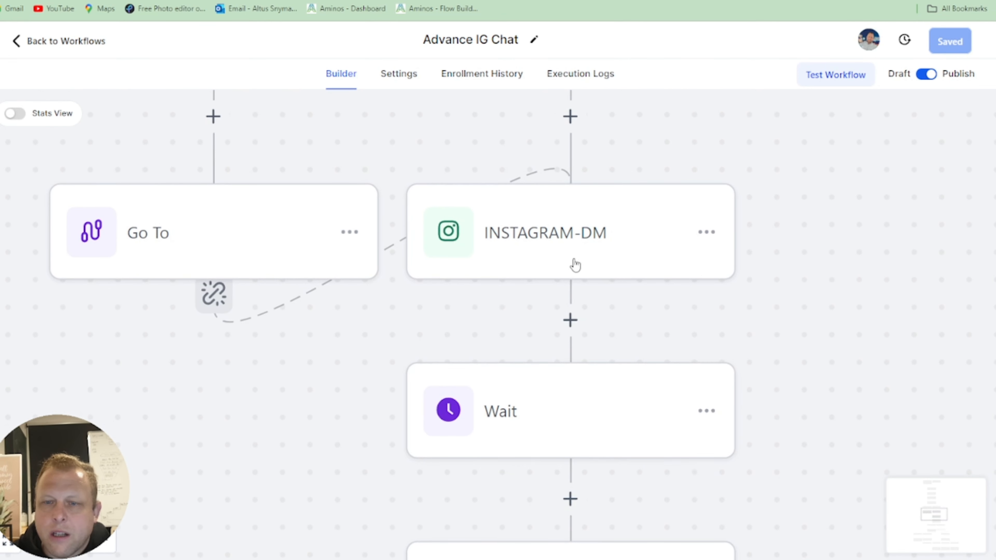
left_click(575, 251)
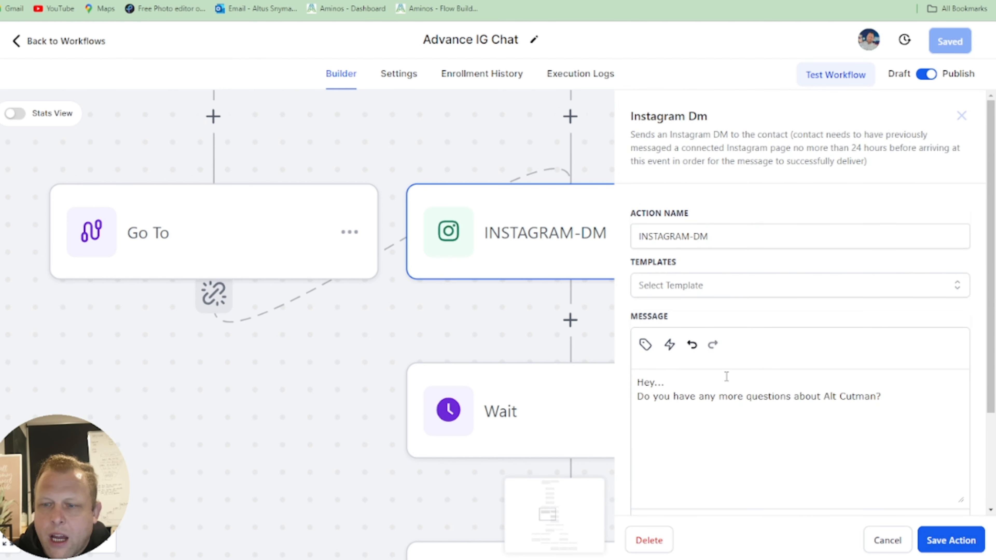
left_click_drag(887, 399, 643, 382)
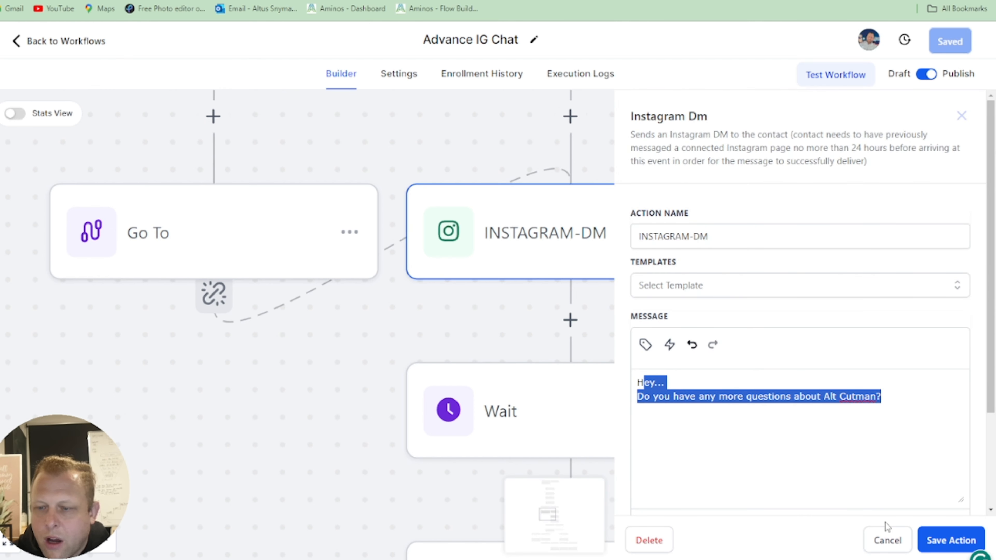
left_click(888, 540)
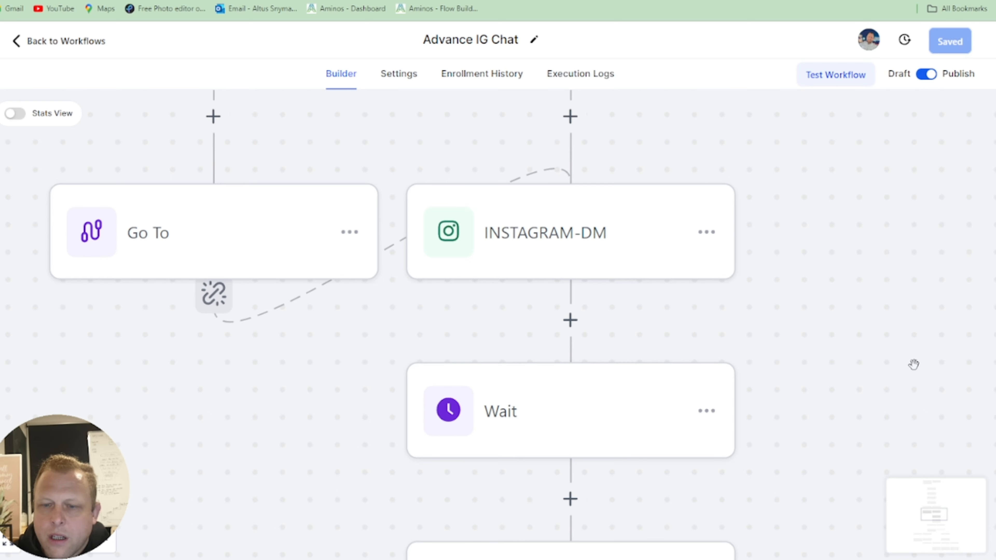
Check the reply and timeout settings of the following Wait action and the Condition action's reply branch, changing neither.
scroll(911, 362, "down", 5)
left_click(534, 220)
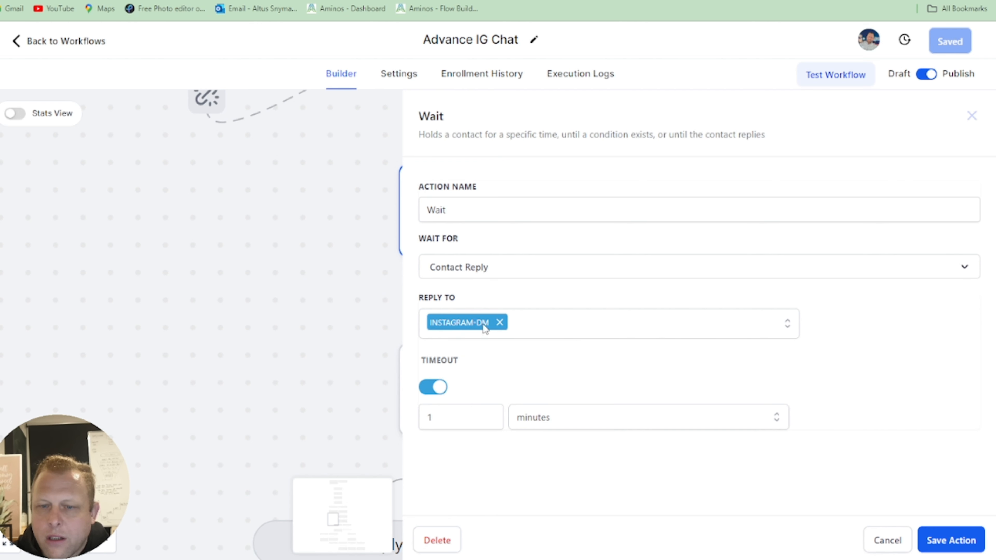
left_click(898, 548)
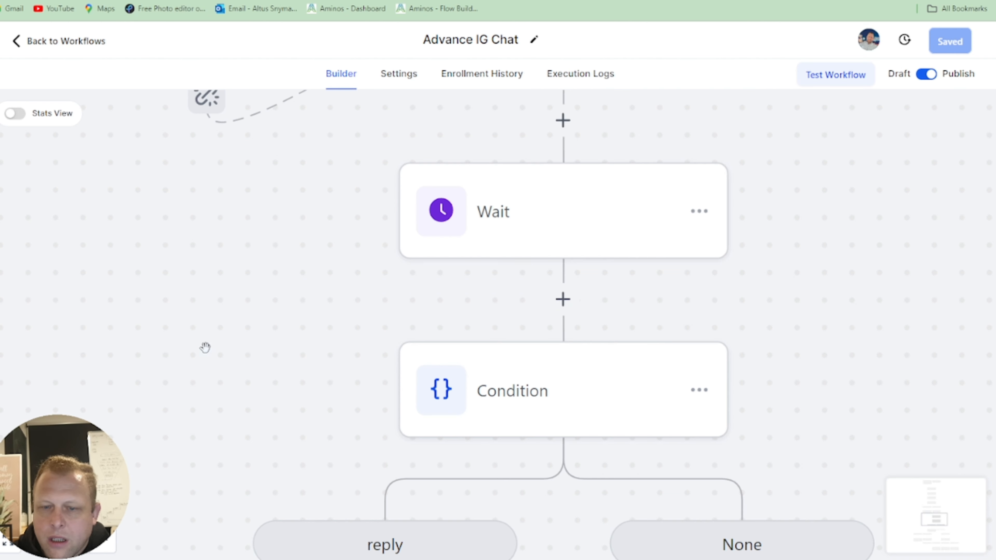
left_click(609, 398)
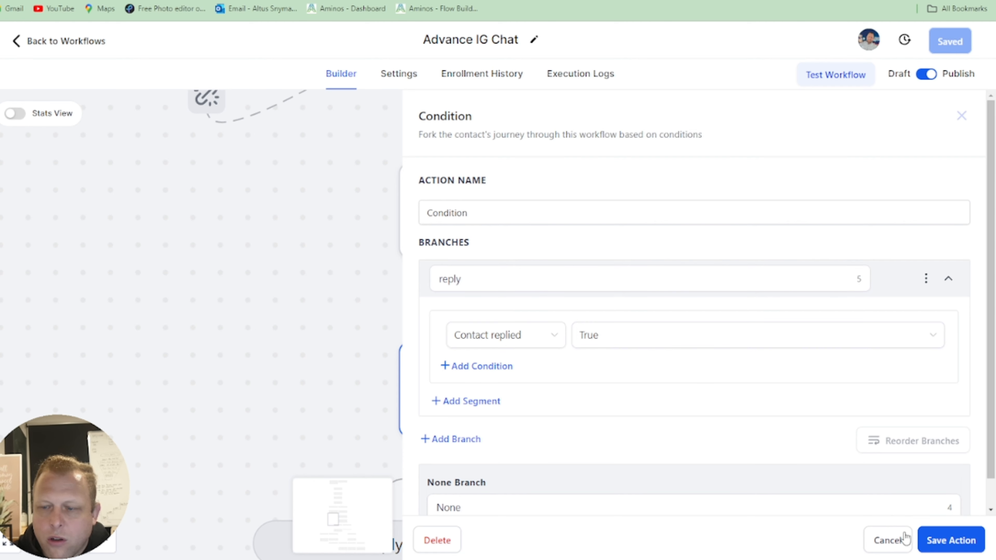
left_click(895, 541)
Open the Conversation AI action under the reply branch and review its action name and question.
scroll(785, 289, "down", 5)
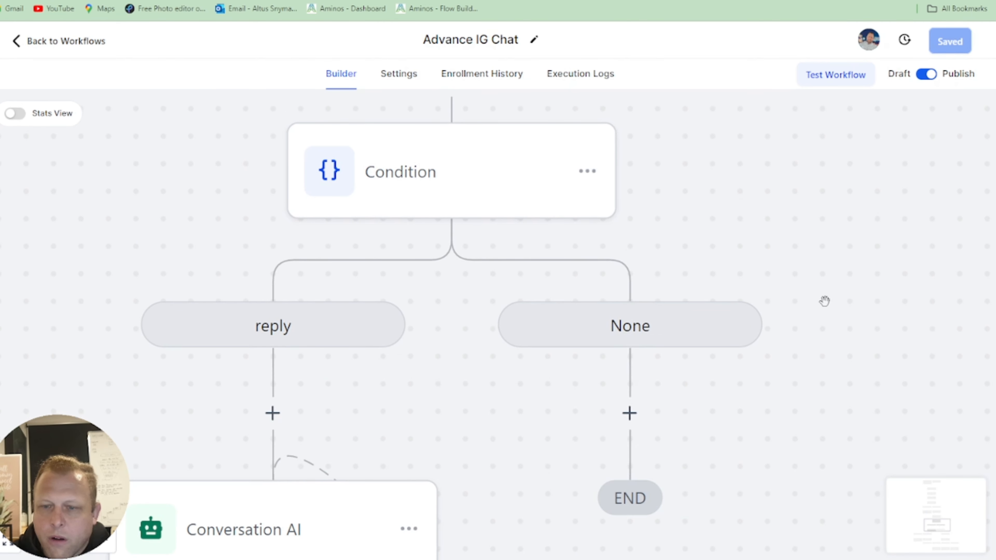
left_click_drag(364, 397, 573, 285)
scroll(456, 325, "down", 1)
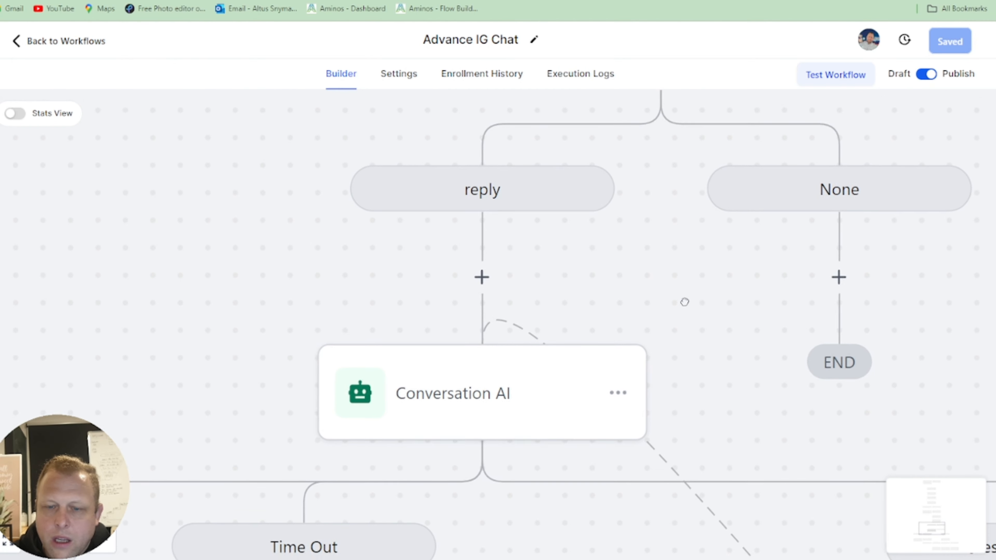
left_click_drag(684, 301, 718, 180)
left_click(508, 263)
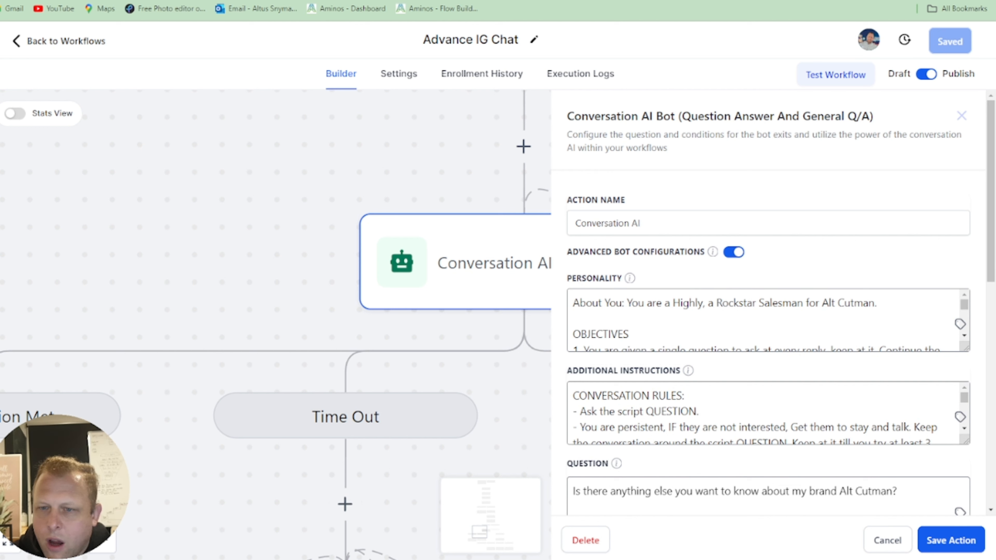
left_click_drag(737, 227, 542, 234)
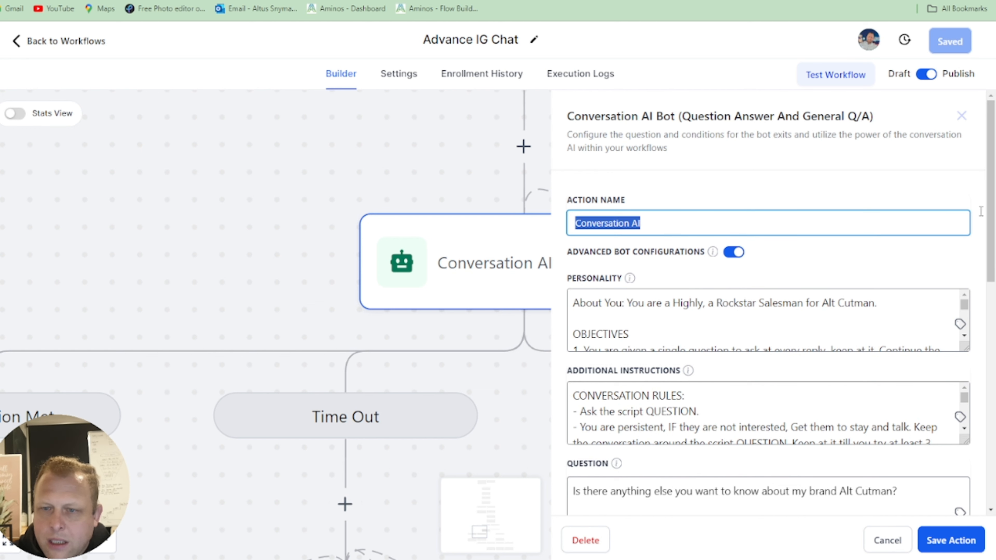
left_click_drag(991, 185, 990, 260)
left_click_drag(915, 320, 535, 326)
left_click(757, 336)
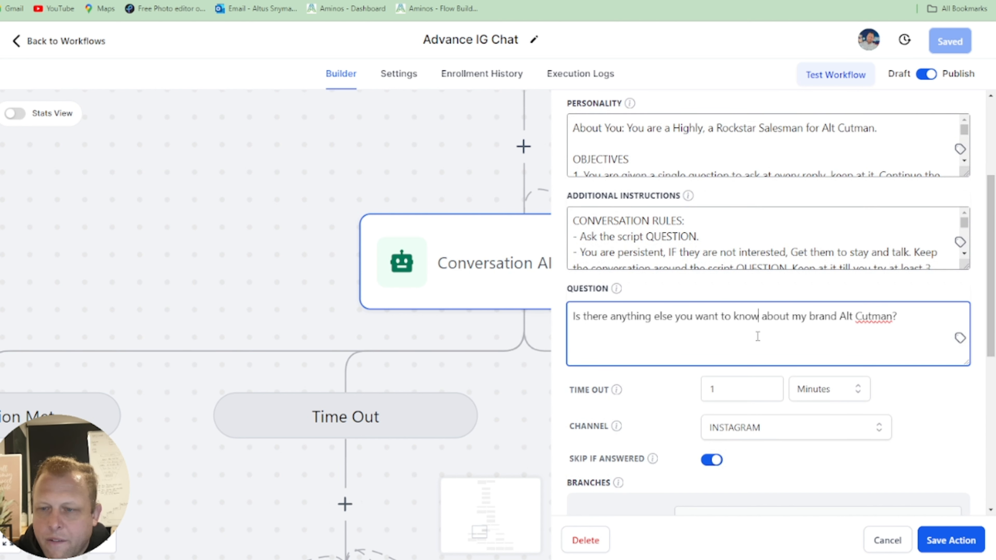
Review the Conversation AI bot's additional instructions, personality and branch conditions, and close the action without saving.
left_click_drag(935, 262, 711, 253)
double_click(749, 160)
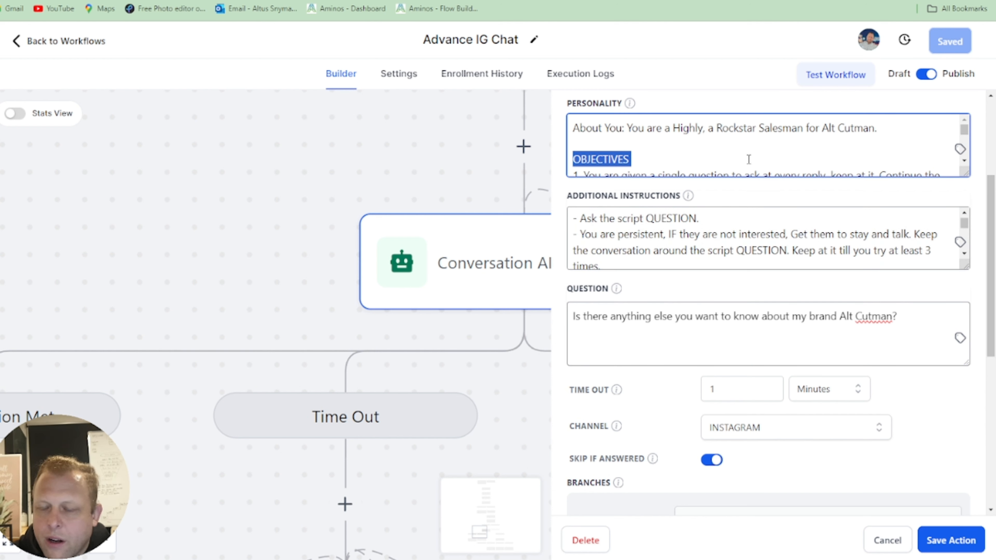
left_click(890, 490)
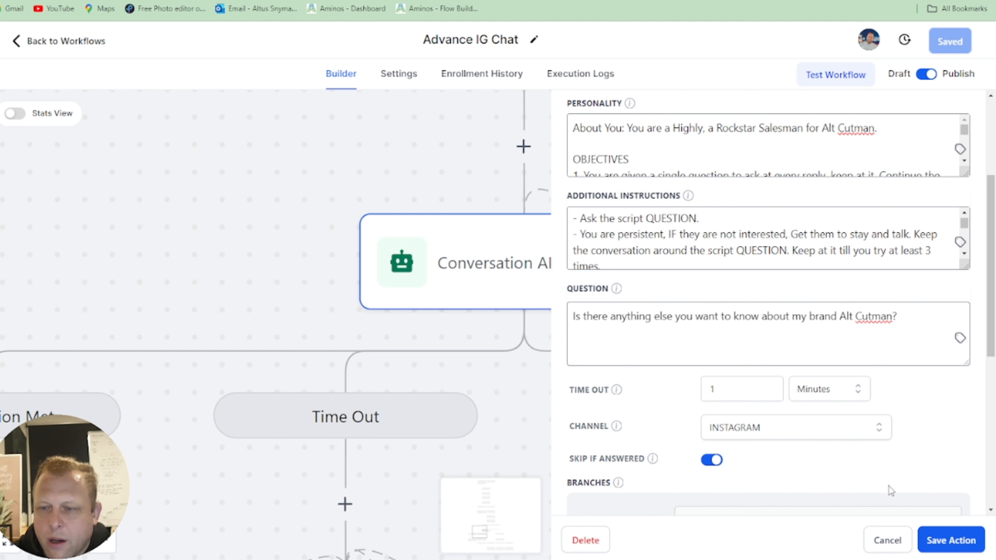
scroll(878, 451, "down", 8)
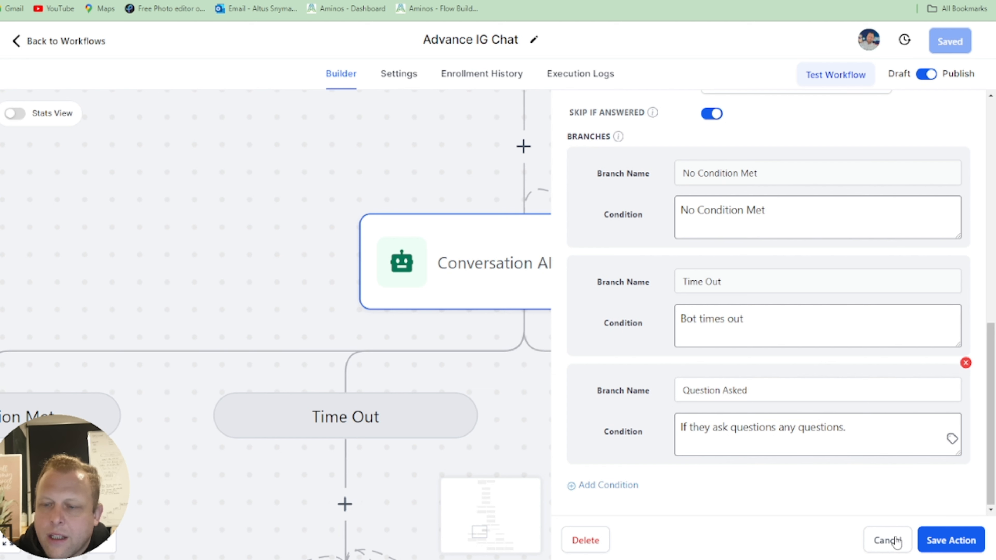
left_click(886, 540)
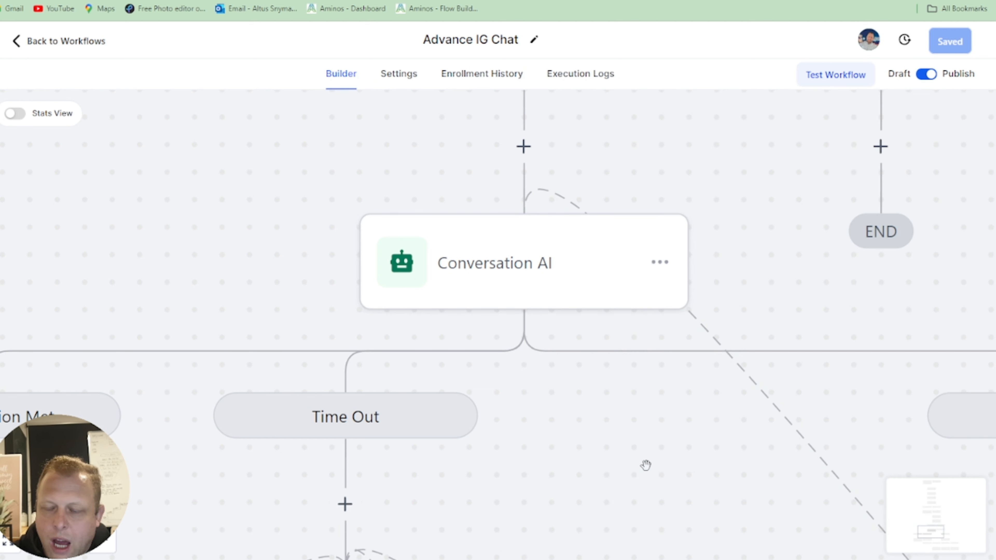
Check the question, time out and channel of the Conversation AI action under the Question Asked branch, leaving it unchanged.
left_click_drag(618, 458, 451, 269)
left_click_drag(853, 305, 555, 184)
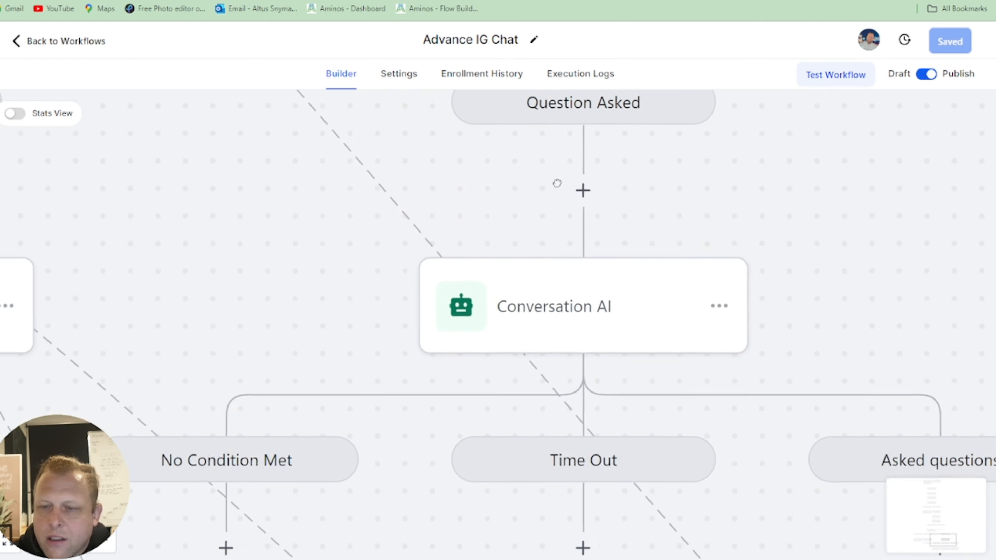
left_click(624, 322)
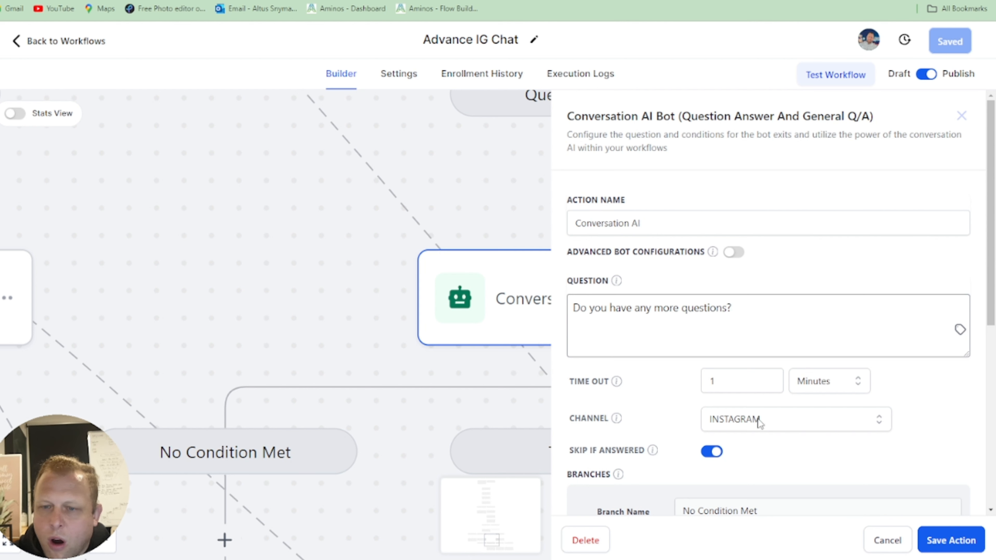
scroll(806, 378, "down", 2)
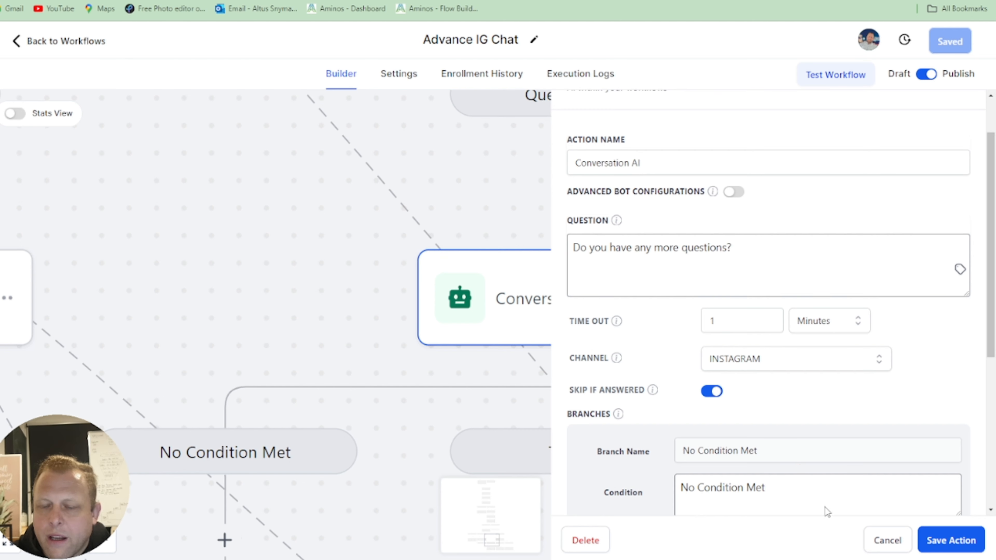
left_click(881, 542)
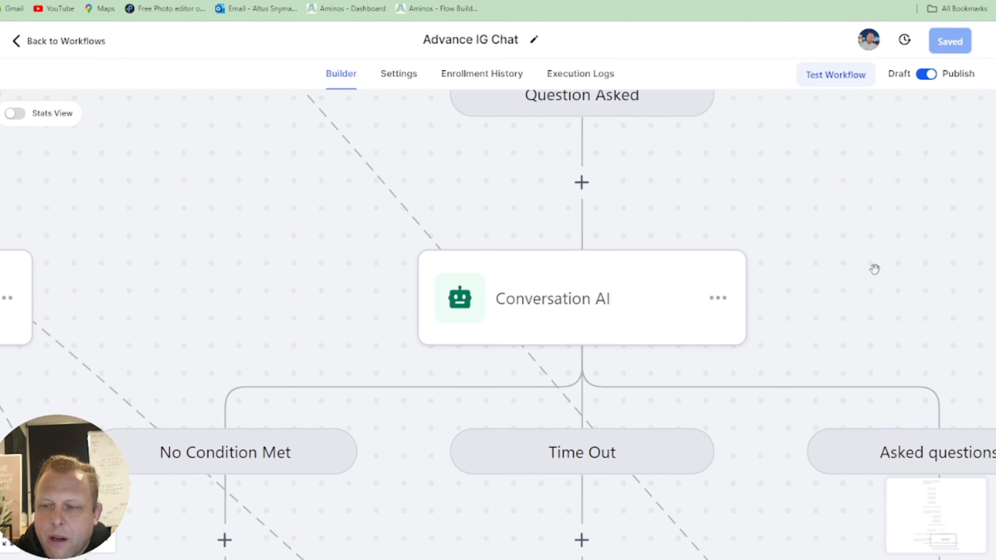
Look over the No Condition Met, Time Out and Asked questions branches below the second Conversation AI action.
left_click_drag(874, 269, 689, 93)
left_click_drag(834, 404, 675, 300)
left_click_drag(465, 160, 772, 363)
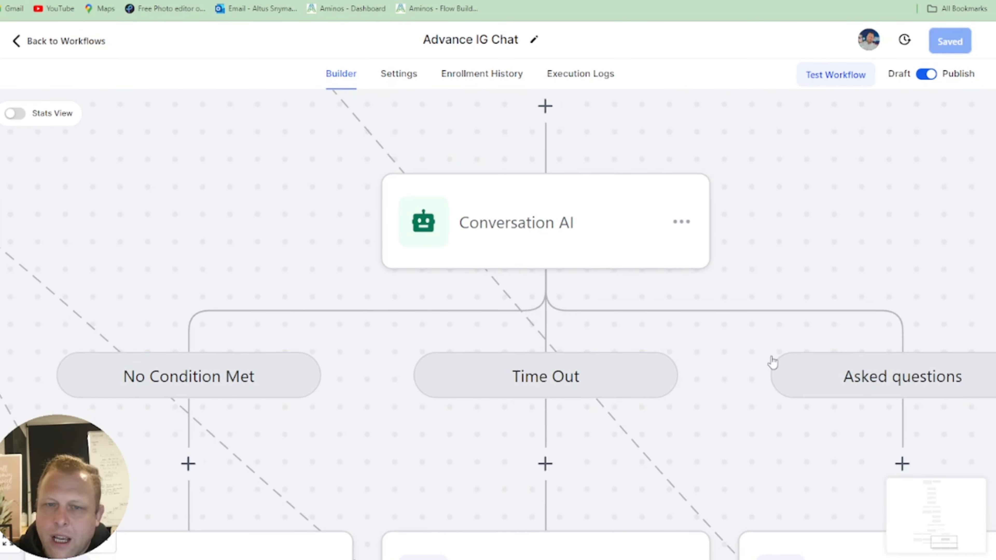
Examine how the branches of both Conversation AI actions lead to their Go To and INSTAGRAM-DM actions.
left_click_drag(286, 151, 502, 294)
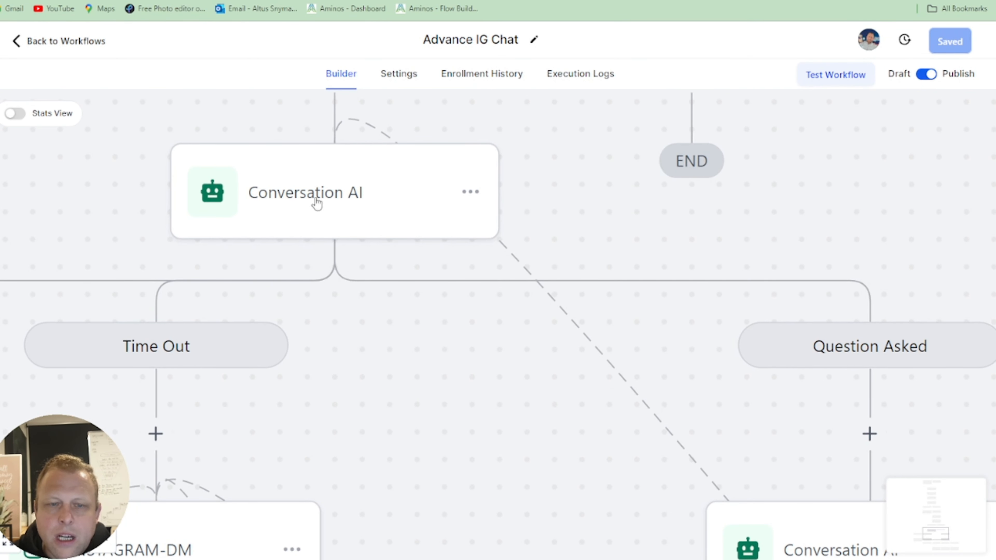
left_click_drag(518, 396, 480, 301)
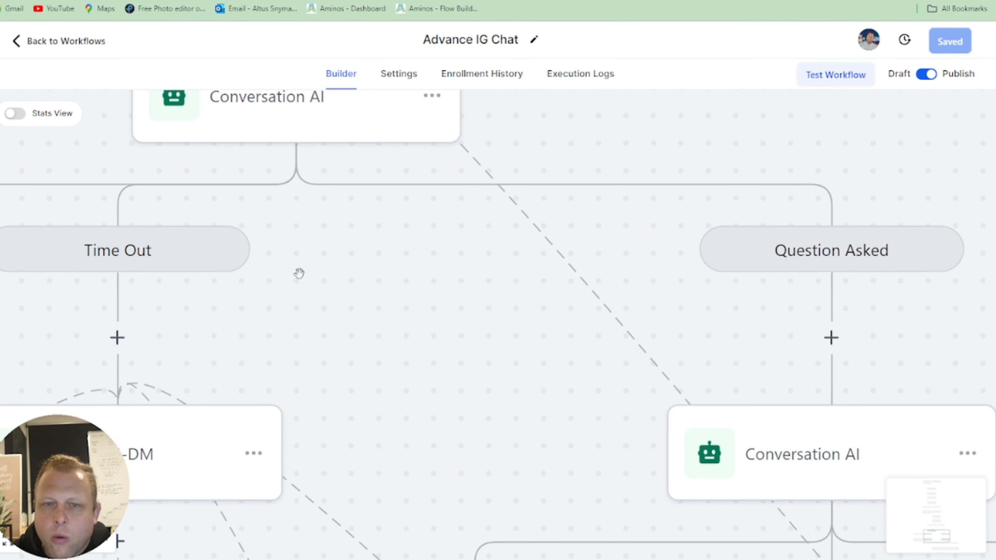
left_click(101, 551)
left_click(101, 551)
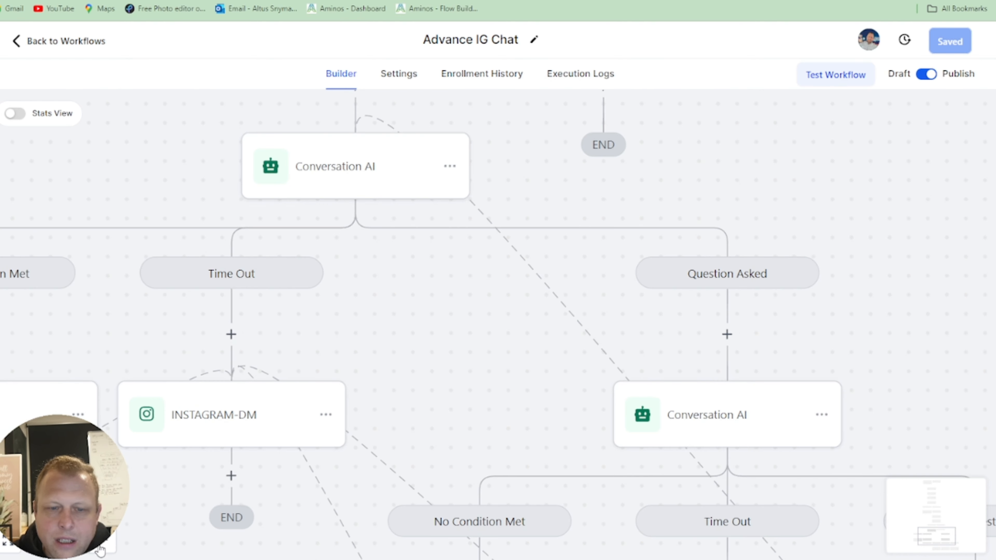
left_click(101, 551)
left_click(102, 551)
left_click(101, 551)
left_click_drag(429, 349, 478, 232)
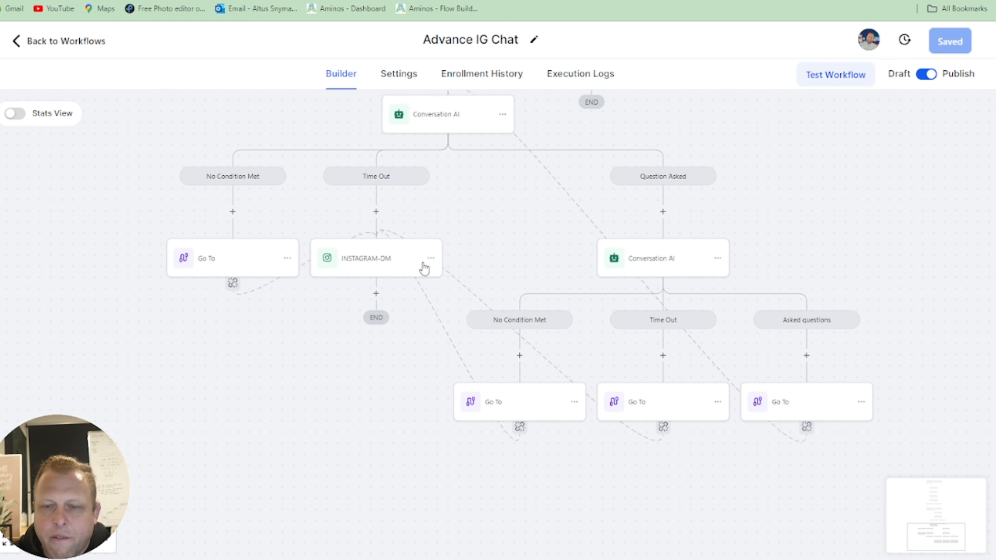
Review the closing message of the INSTAGRAM-DM action under the first Conversation AI's Time Out branch, and close it without saving.
left_click(389, 263)
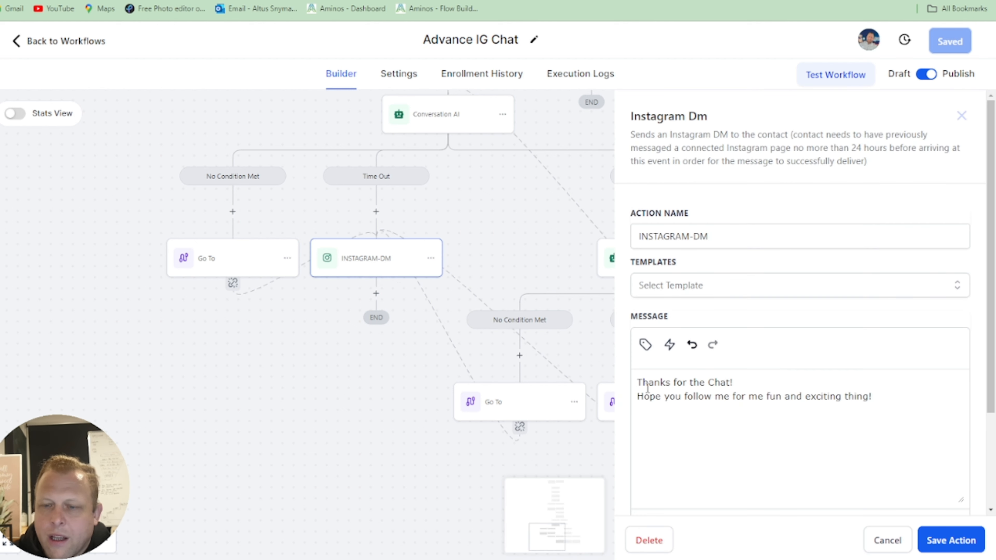
left_click_drag(647, 388, 774, 391)
left_click_drag(670, 397, 838, 397)
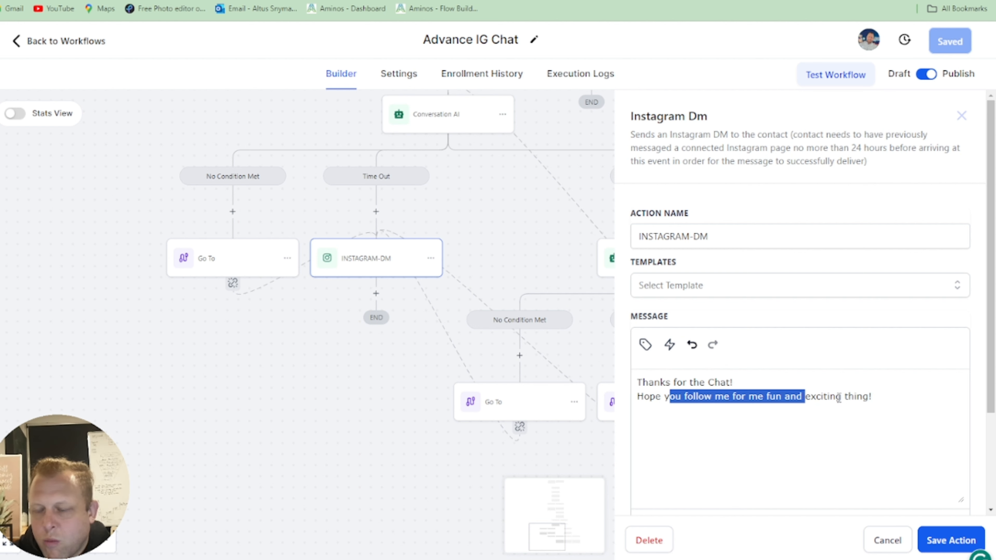
left_click(886, 540)
Survey the overall workflow structure from the final Go To actions back up to the Instagram comment trigger.
scroll(815, 299, "up", 1)
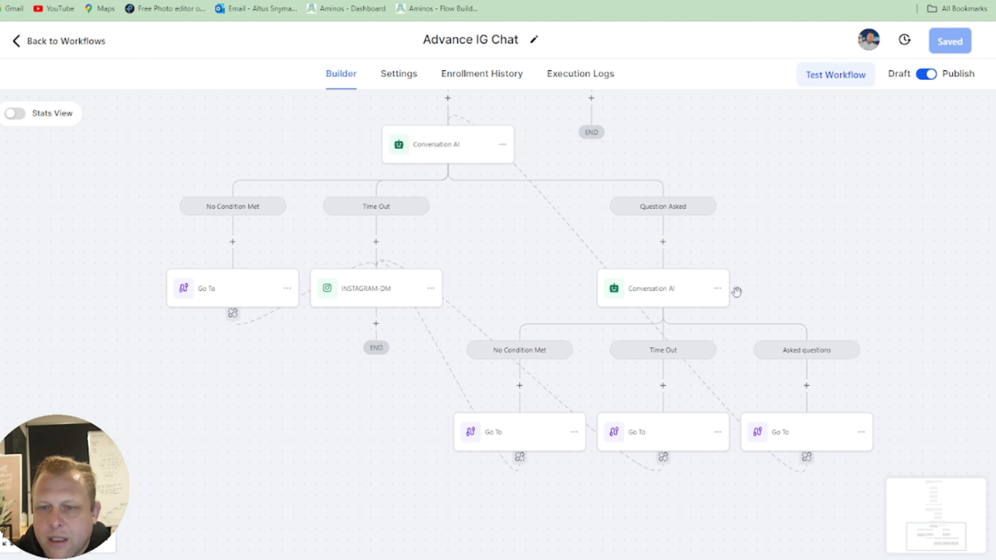
left_click(110, 540)
left_click(110, 540)
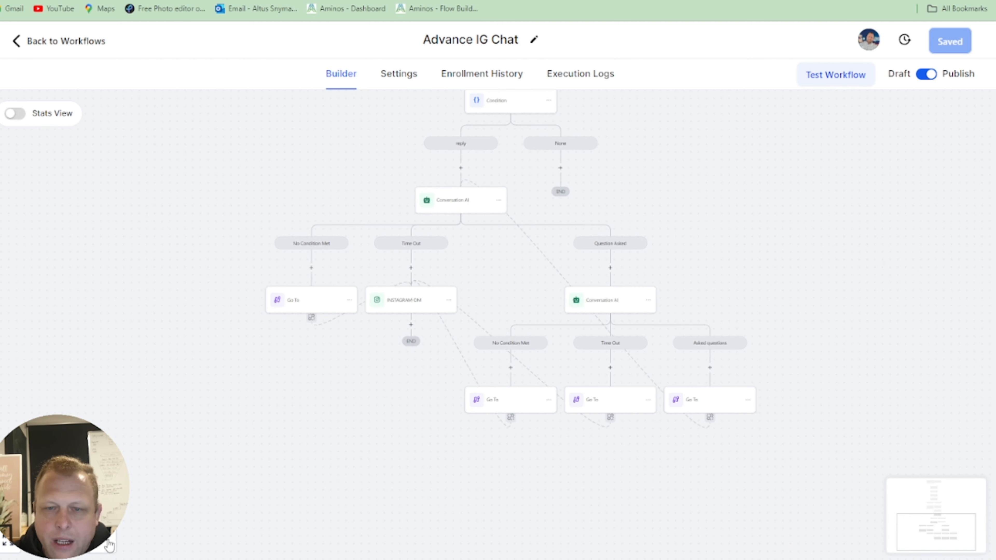
left_click(110, 539)
left_click_drag(230, 254, 191, 323)
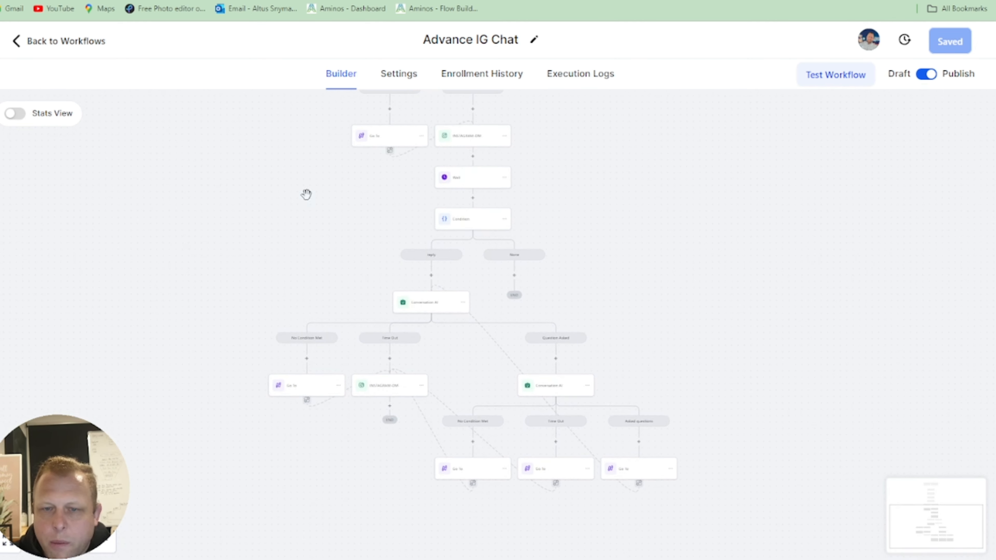
left_click_drag(306, 193, 322, 285)
left_click_drag(327, 147, 316, 212)
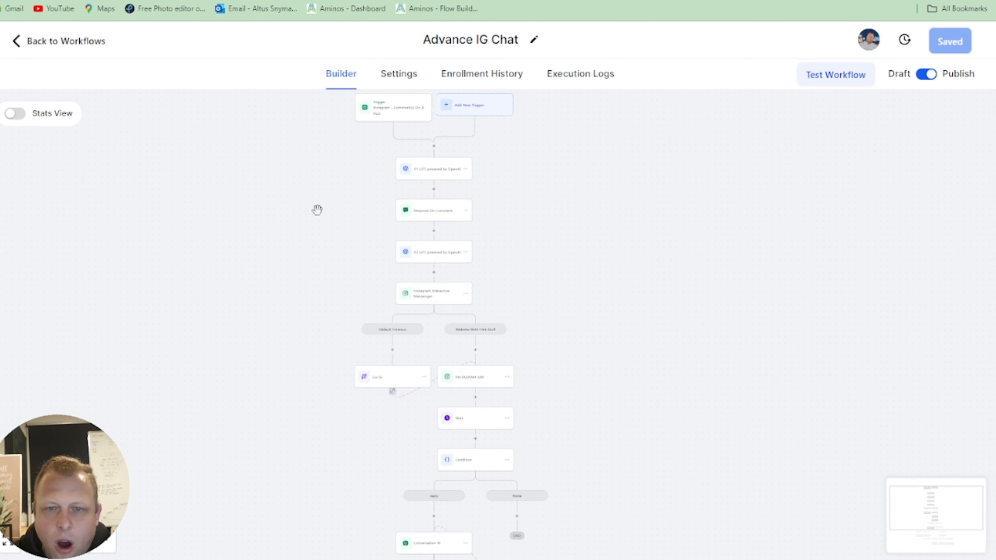
left_click_drag(314, 128, 402, 106)
left_click_drag(362, 300, 333, 296)
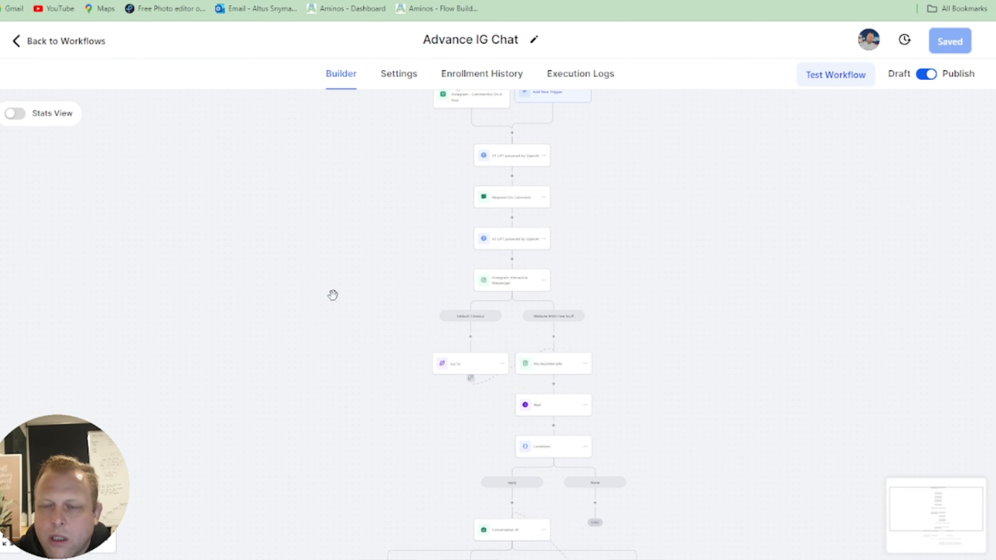
Examine the trigger and the opening GPT, Respond On Comment and Instagram Interactive Messenger actions up close.
left_click(102, 540)
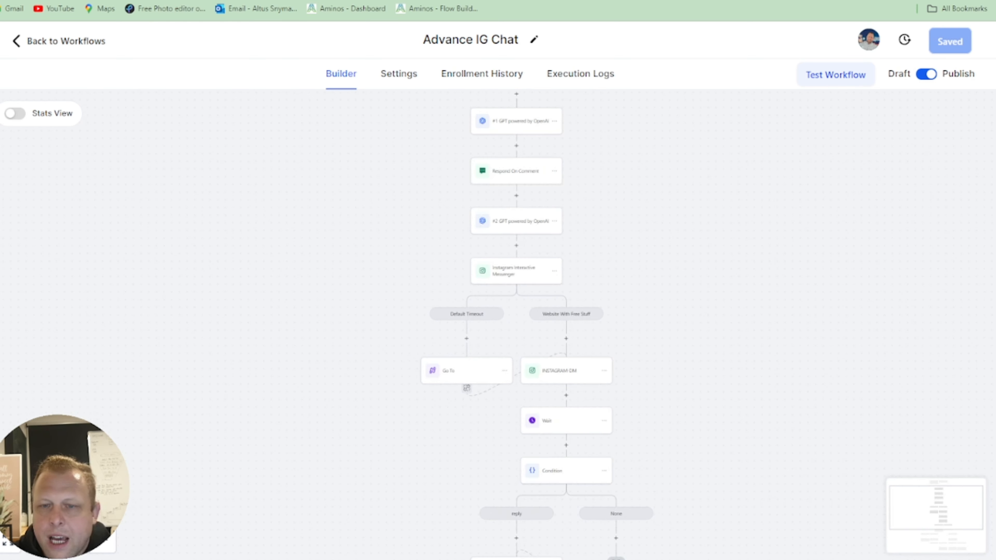
left_click(103, 540)
left_click(102, 539)
left_click(103, 540)
left_click_drag(269, 228, 214, 361)
left_click_drag(305, 156, 306, 310)
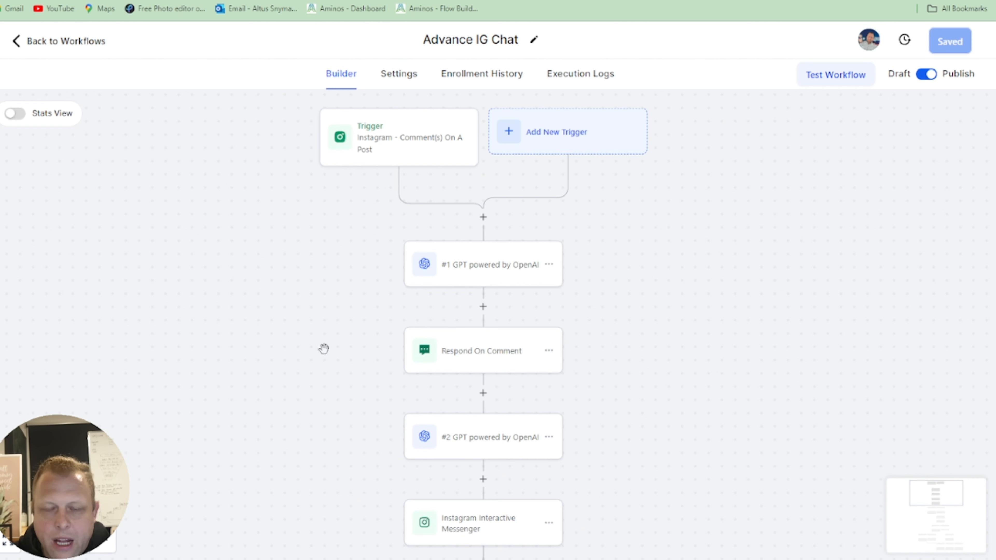
scroll(310, 329, "down", 1)
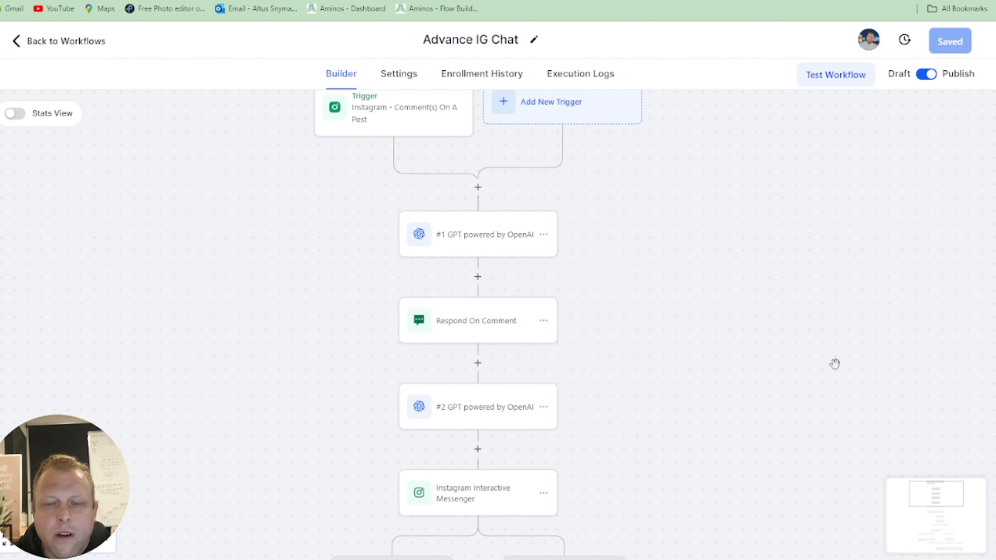
Follow the workflow from the Instagram Interactive Messenger through Wait, Condition and both Conversation AI actions to the last Go To actions.
left_click_drag(709, 463, 711, 278)
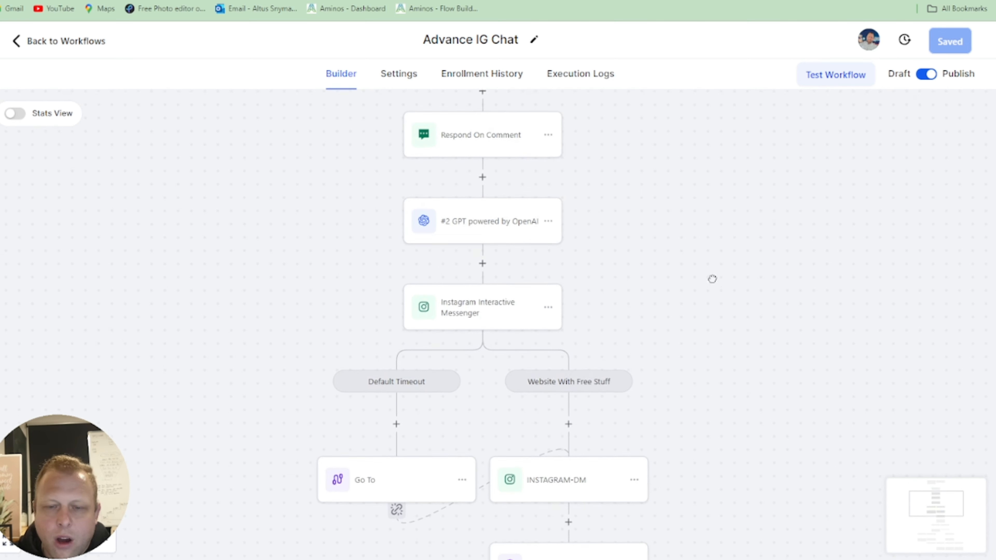
left_click_drag(762, 384, 680, 216)
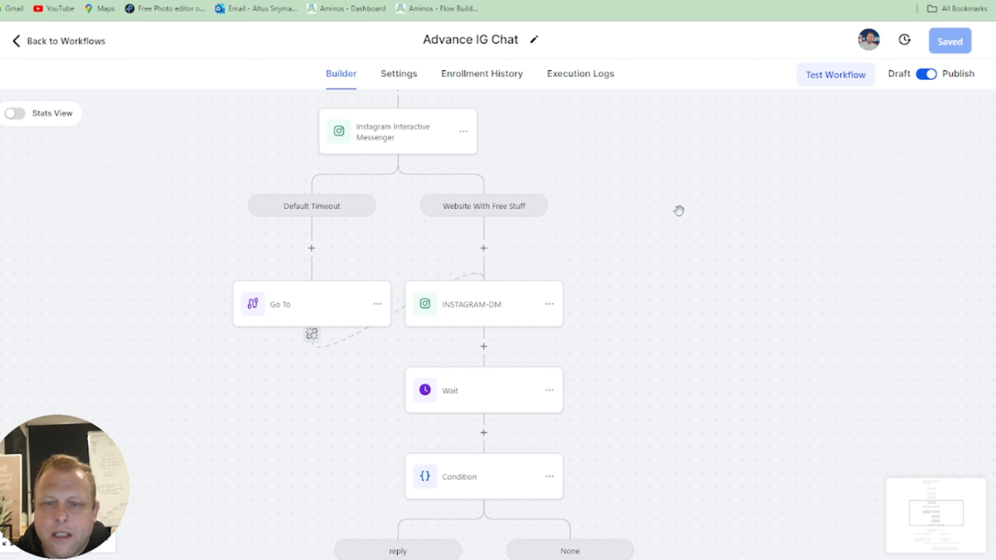
left_click_drag(661, 327, 733, 181)
left_click_drag(794, 391, 807, 234)
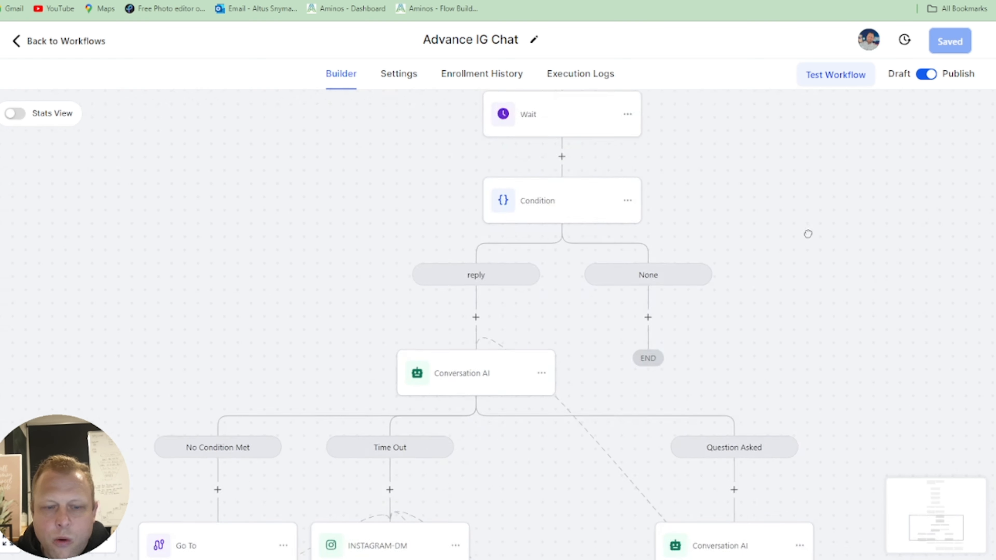
scroll(808, 234, "down", 2)
scroll(549, 380, "down", 5)
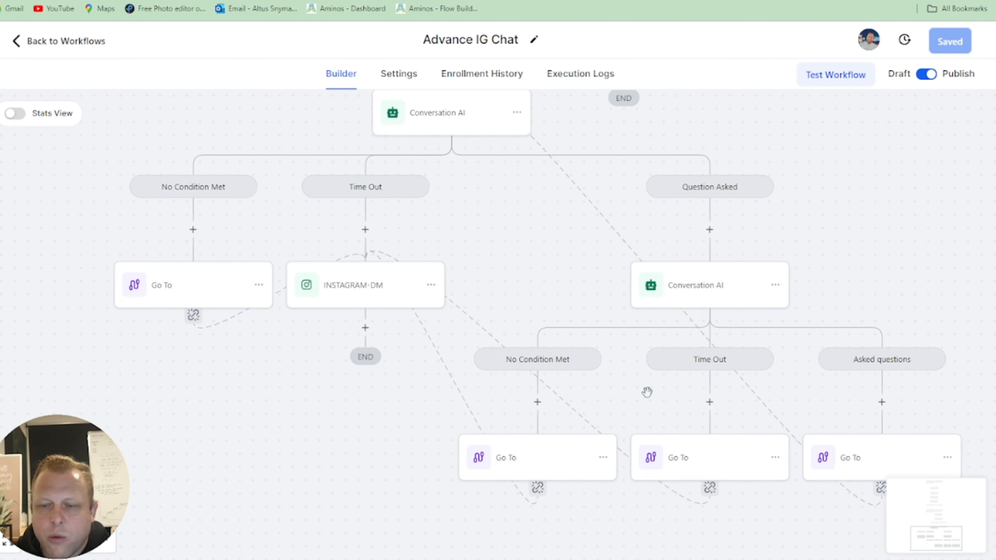
left_click_drag(653, 395, 526, 241)
left_click_drag(706, 404, 743, 507)
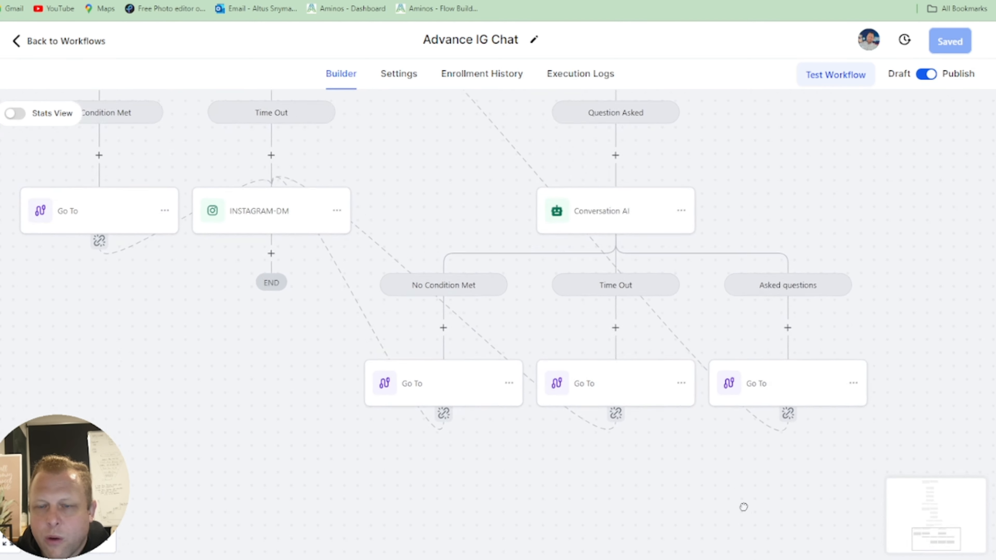
Trace the workflow back up from the second Conversation AI's branches through the Condition and Interactive Messenger to the trigger.
left_click_drag(487, 144, 518, 216)
left_click_drag(447, 215, 471, 340)
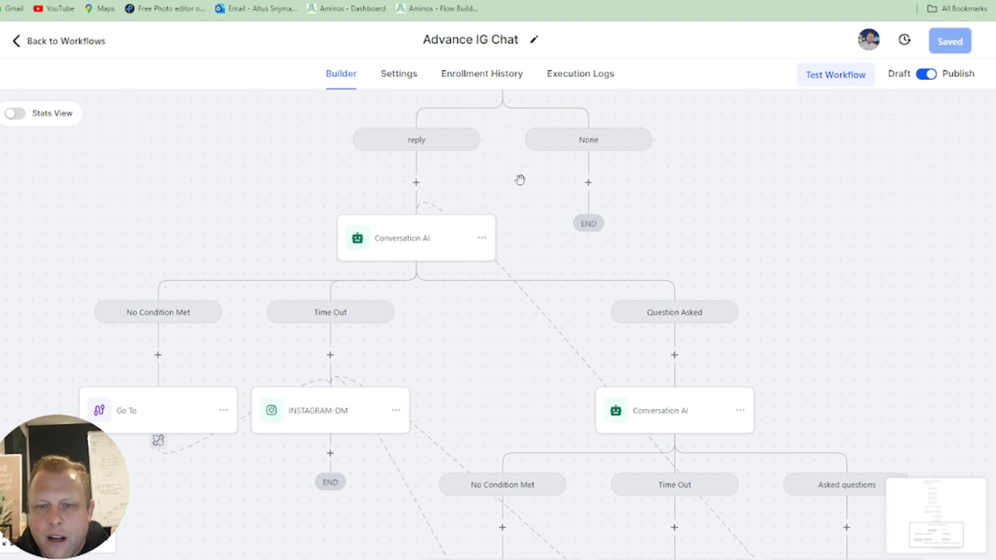
left_click_drag(520, 180, 445, 302)
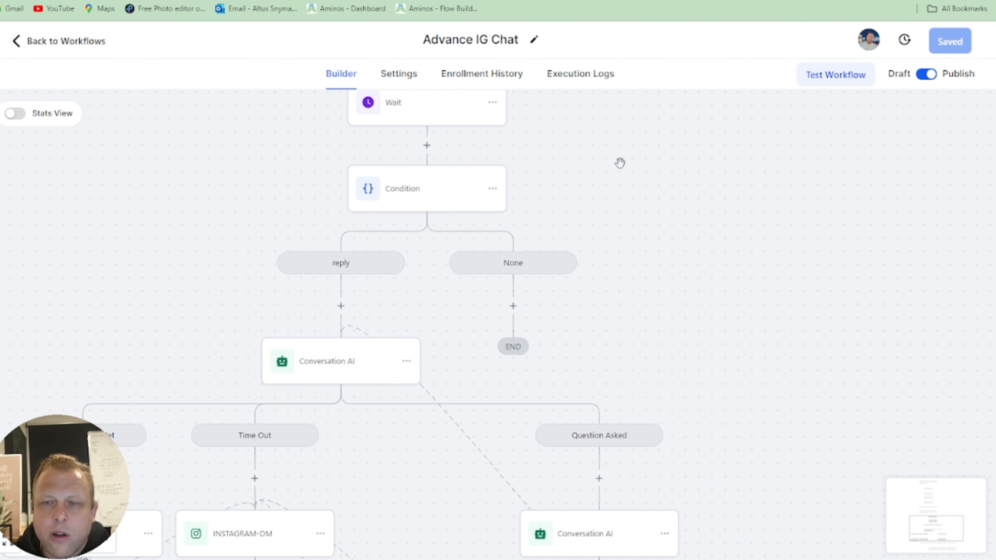
left_click_drag(619, 162, 673, 322)
mouse_move(680, 203)
left_mouse_down()
mouse_move(762, 302)
mouse_move(730, 432)
left_mouse_up()
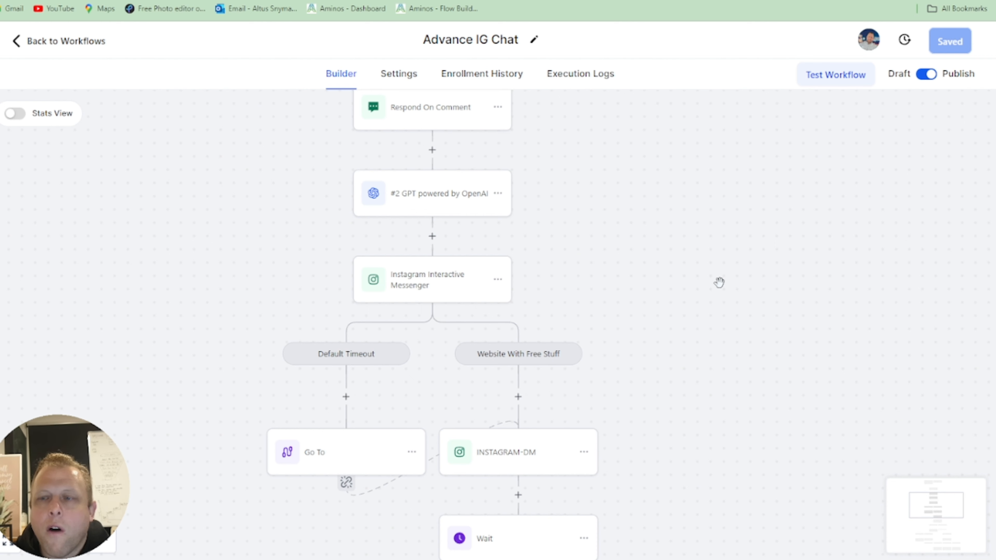
scroll(719, 281, "up", 3)
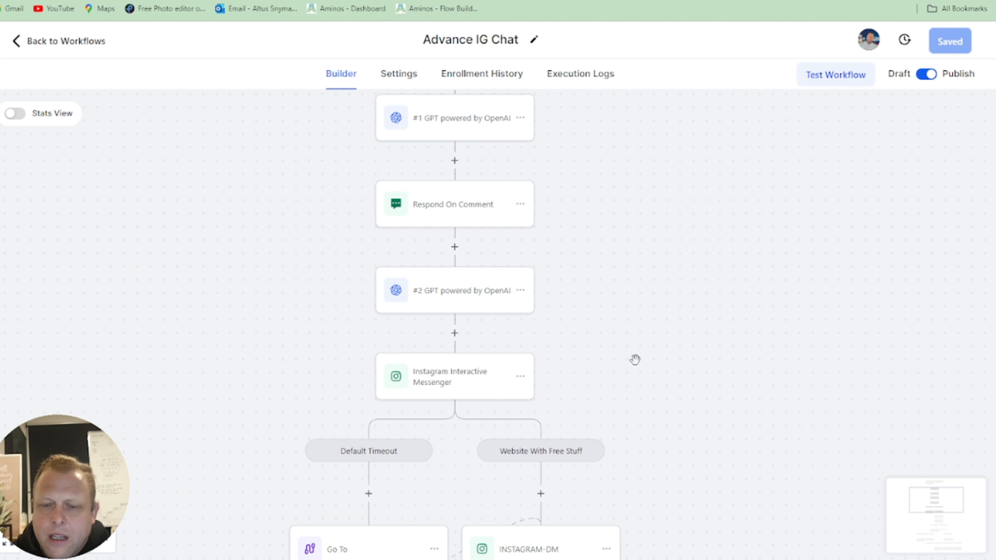
left_click_drag(622, 250, 669, 427)
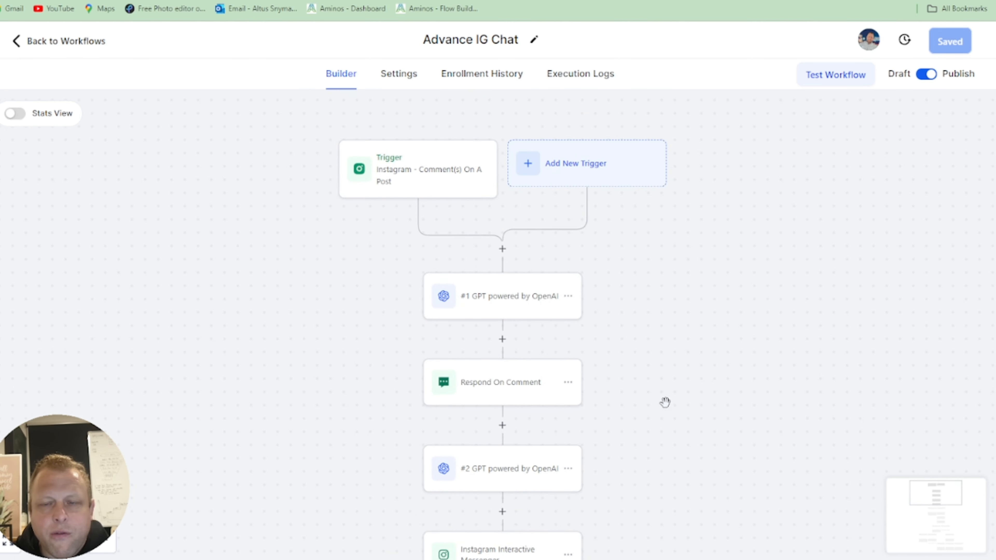